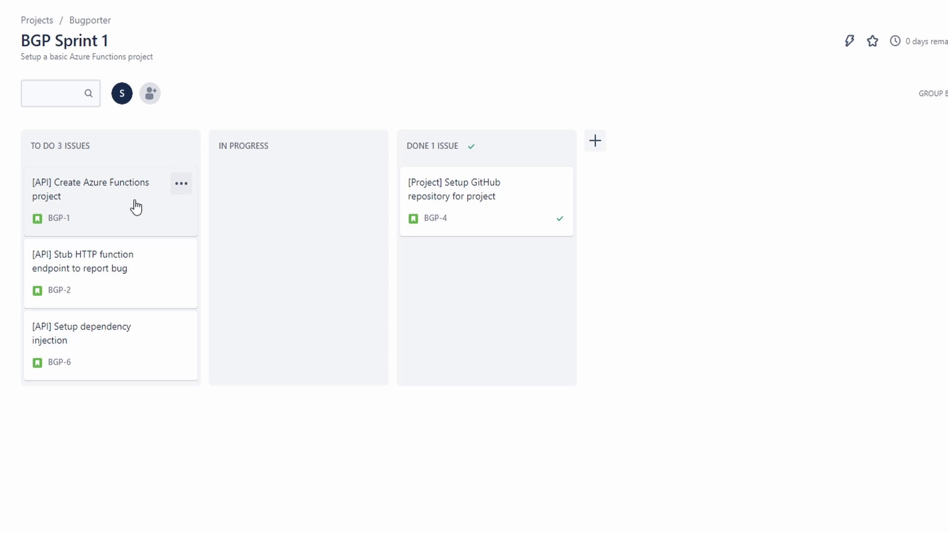
Drag the BGP-1 Create Azure Functions project card from TO DO into IN PROGRESS
left_click_drag(136, 205, 303, 216)
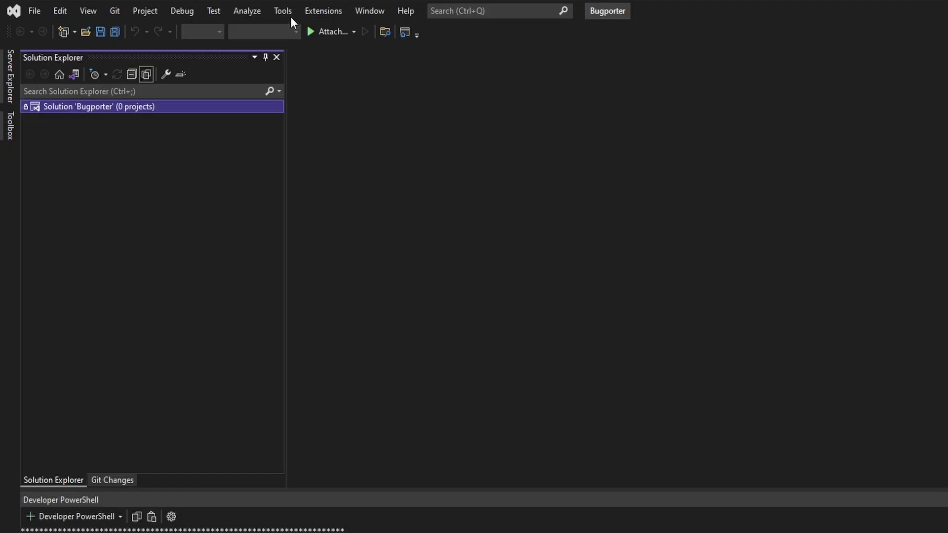
Launch Get Tools and Features from the Tools menu to review installed workloads
left_click(285, 11)
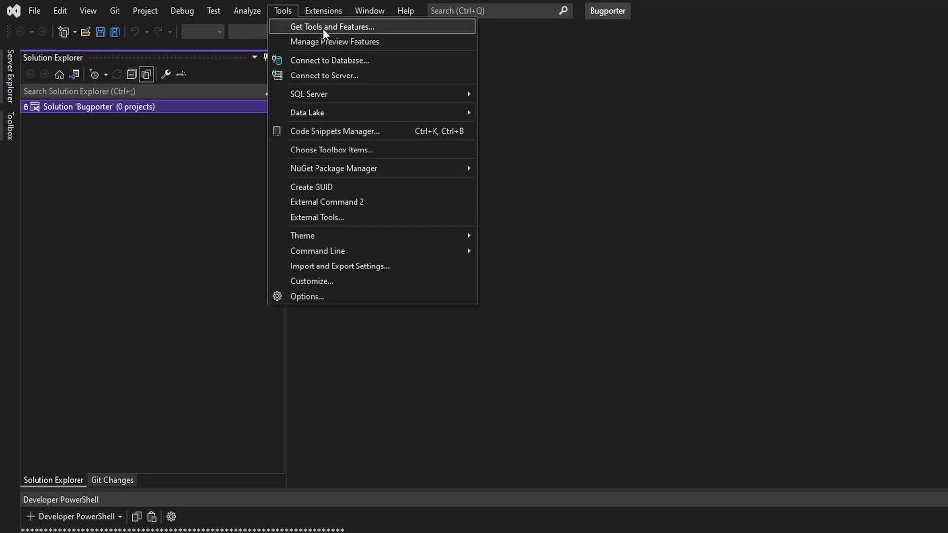
left_click(323, 27)
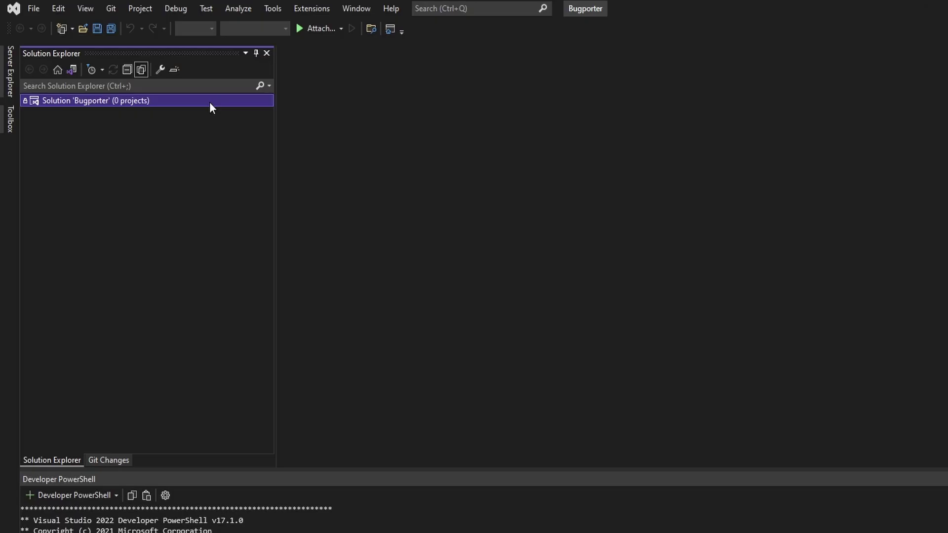
Add an Azure Functions project Bugporter.API with an HTTP-triggered .NET 6 function to the solution
right_click(209, 101)
mouse_move(238, 176)
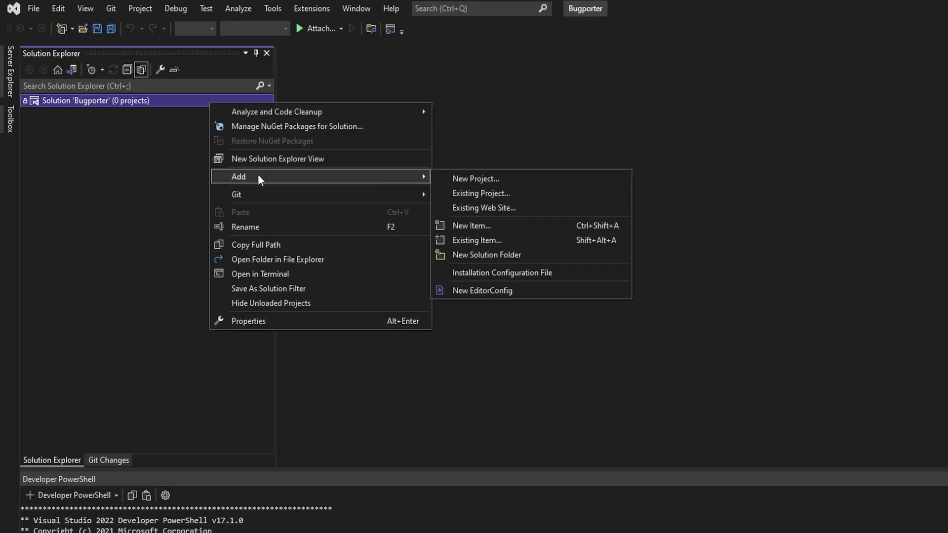
left_click(488, 178)
type("a")
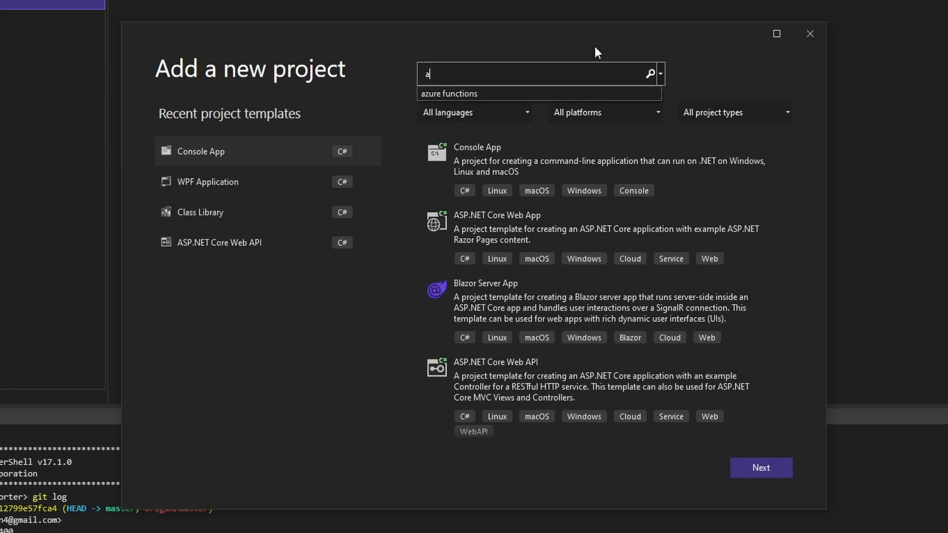
type("zure functions")
left_click(773, 466)
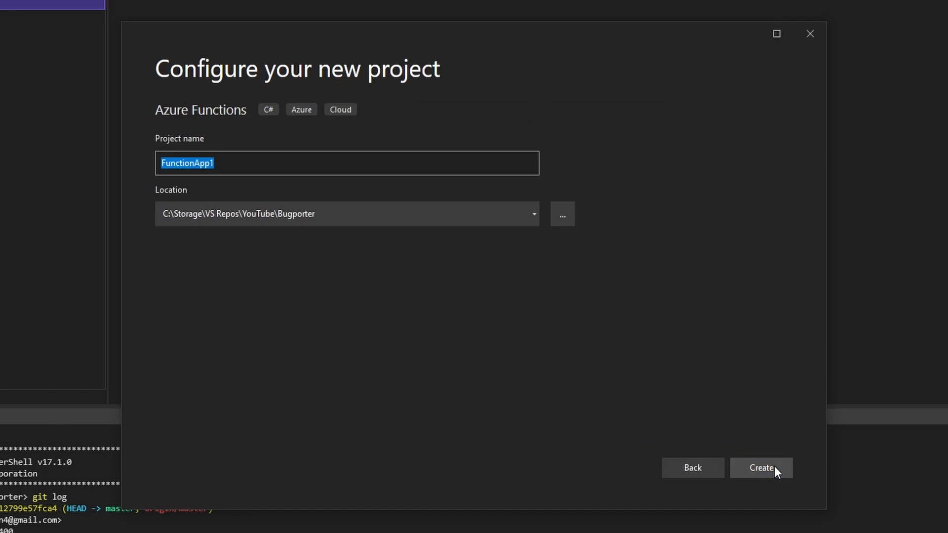
type("Bugporter.API")
left_click(780, 466)
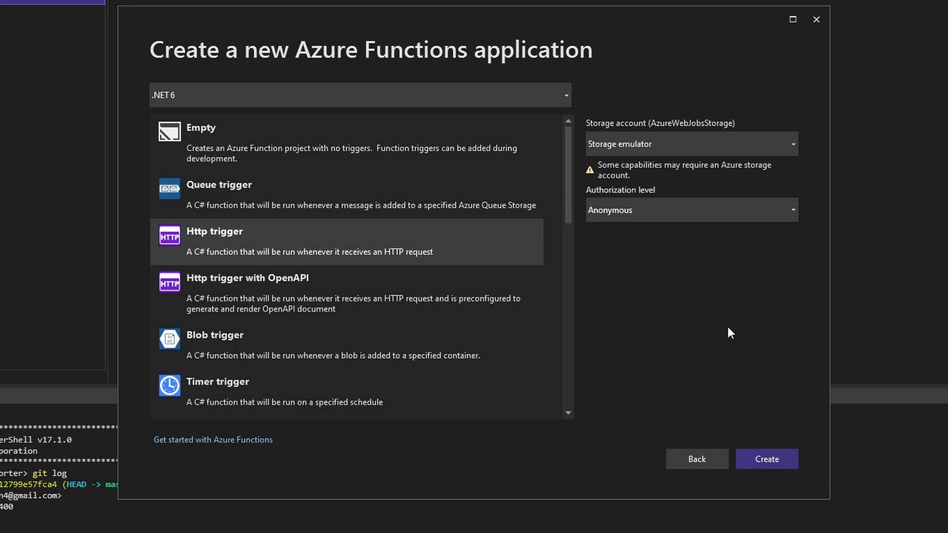
left_click(773, 461)
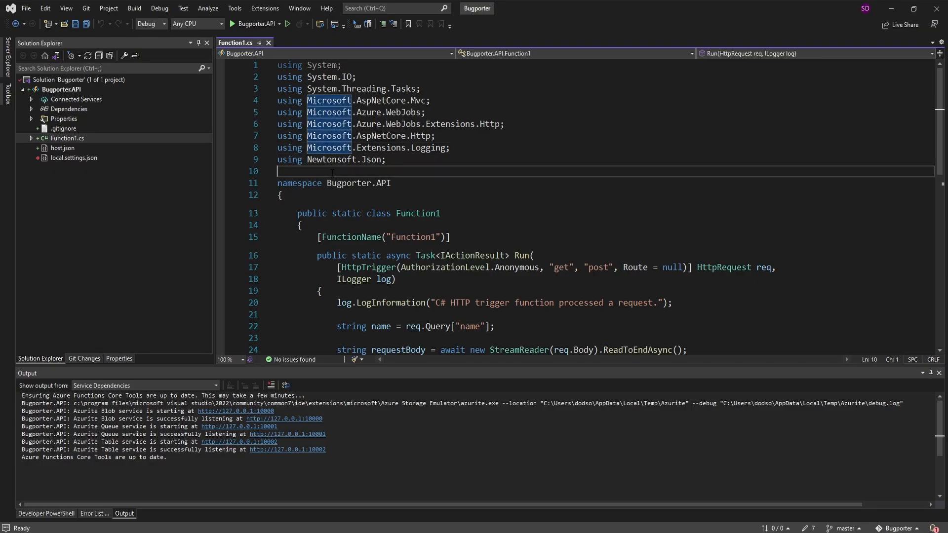
Create a Functions folder in Bugporter.API and move Function1.cs into it
right_click(66, 76)
mouse_move(117, 229)
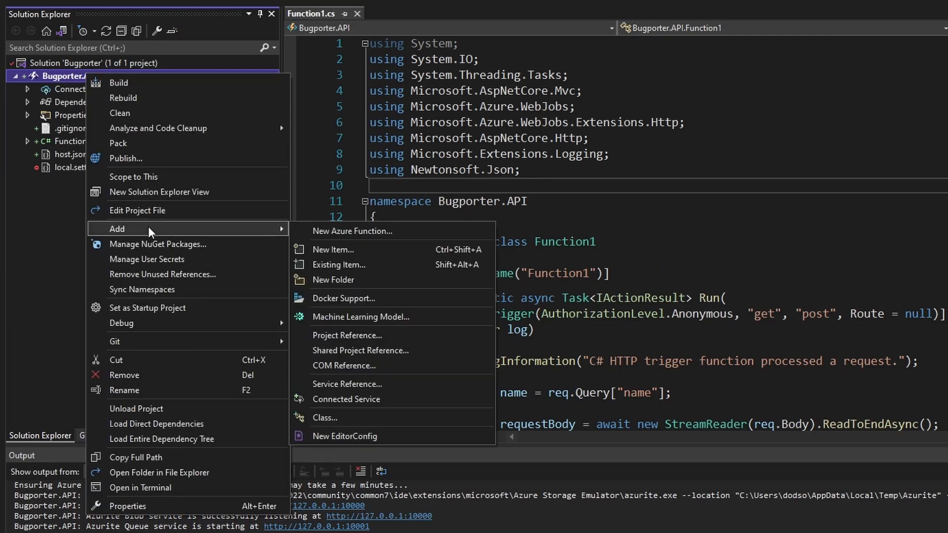
left_click(338, 280)
type("Functions")
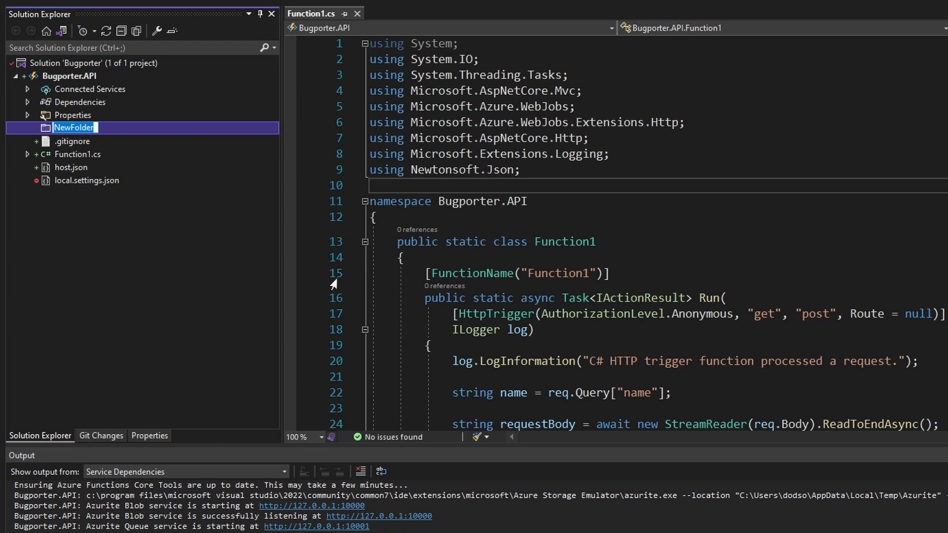
key("Return")
left_click(77, 155)
left_click_drag(86, 152, 87, 126)
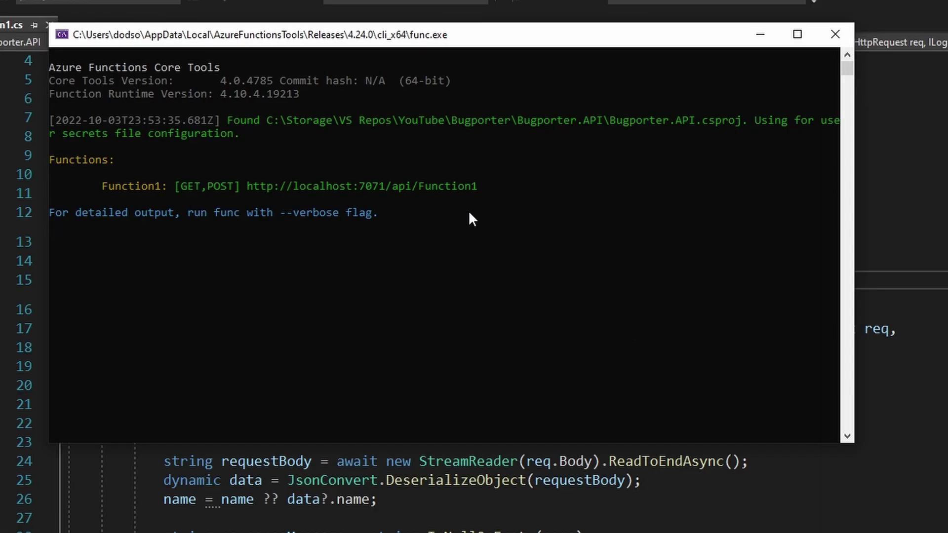
Run the app locally and select the full Function1 endpoint URL in the console for copying
left_click_drag(477, 188, 248, 191)
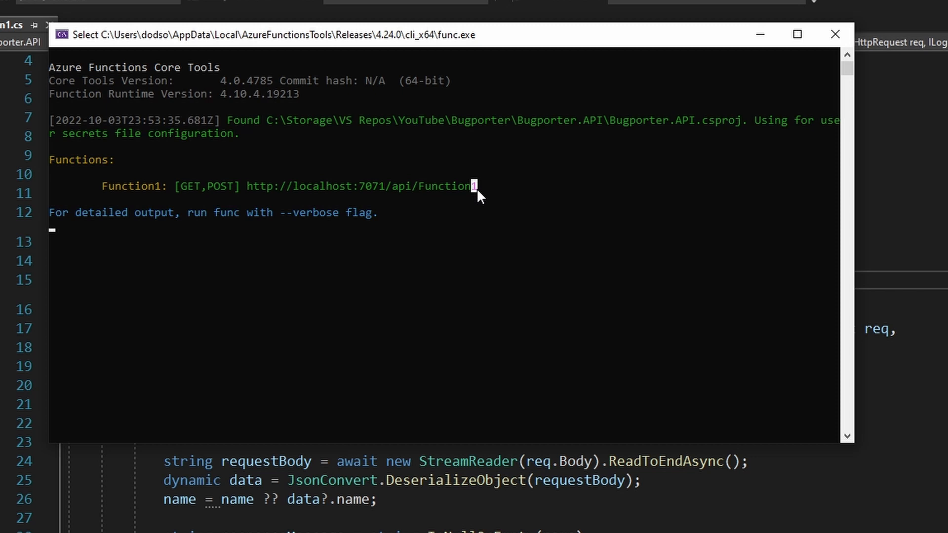
left_click(248, 187)
left_click_drag(477, 186, 361, 190)
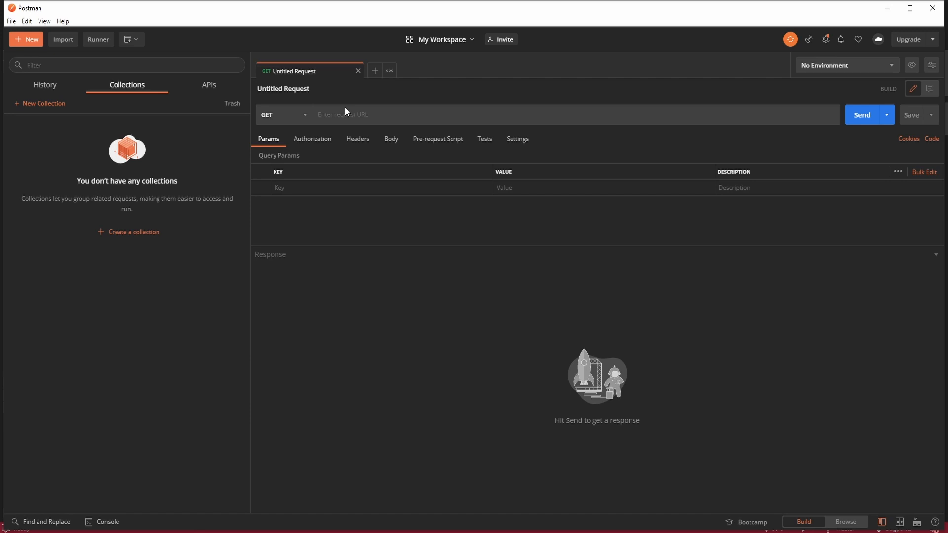
Paste the local Function1 URL into the request and add a name query parameter
left_click(344, 113)
type("http://localhost:7071/api/Function1")
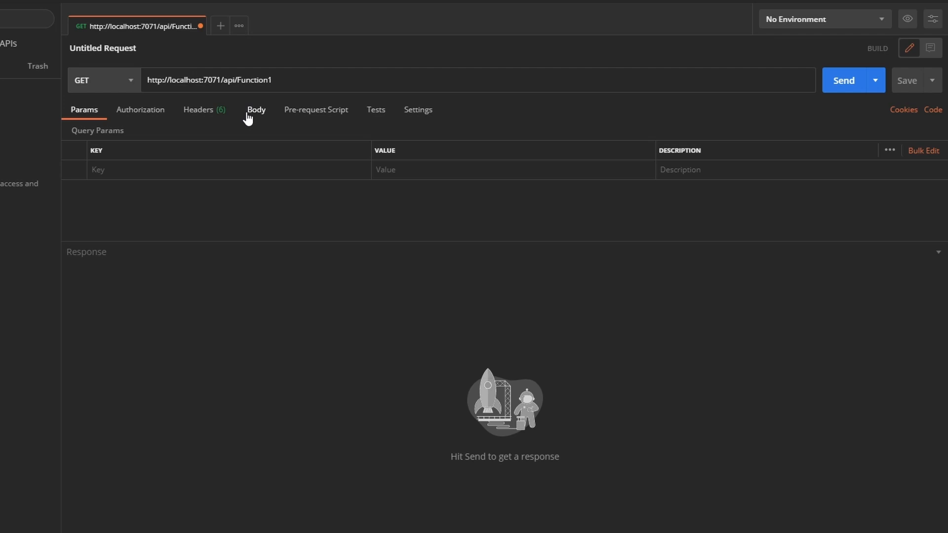
left_click(232, 170)
type("name")
key("Tab")
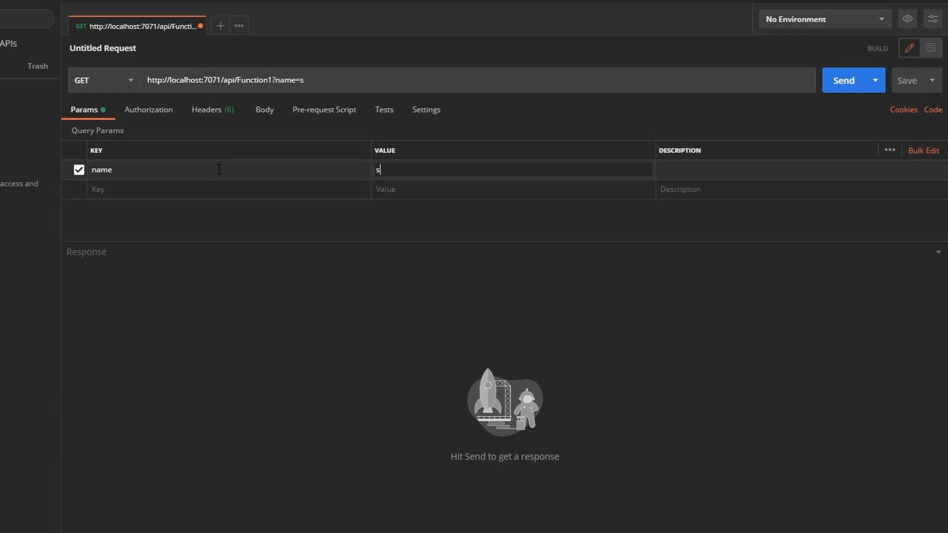
type("singletonsean")
Send the GET request and highlight the 200 OK greeting in the response
left_click(844, 80)
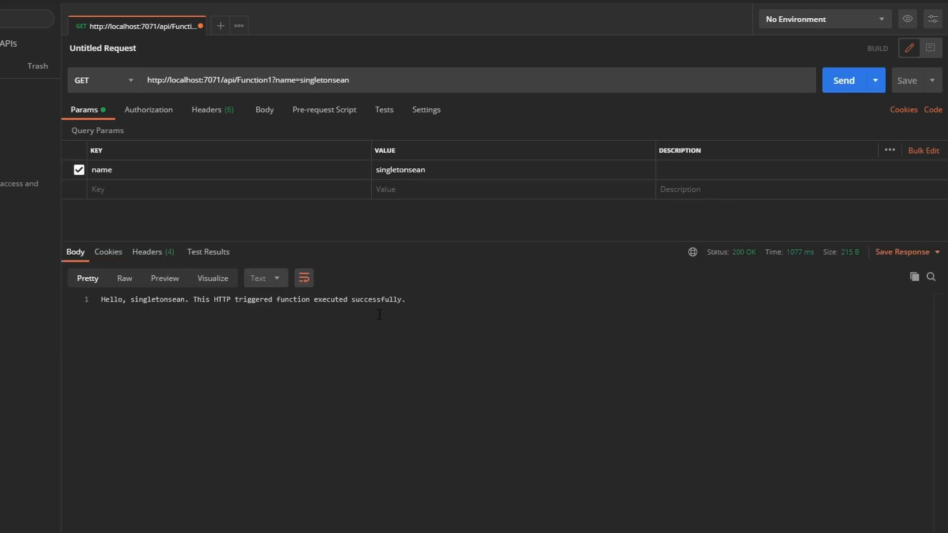
left_click_drag(406, 299, 101, 299)
left_click(415, 299)
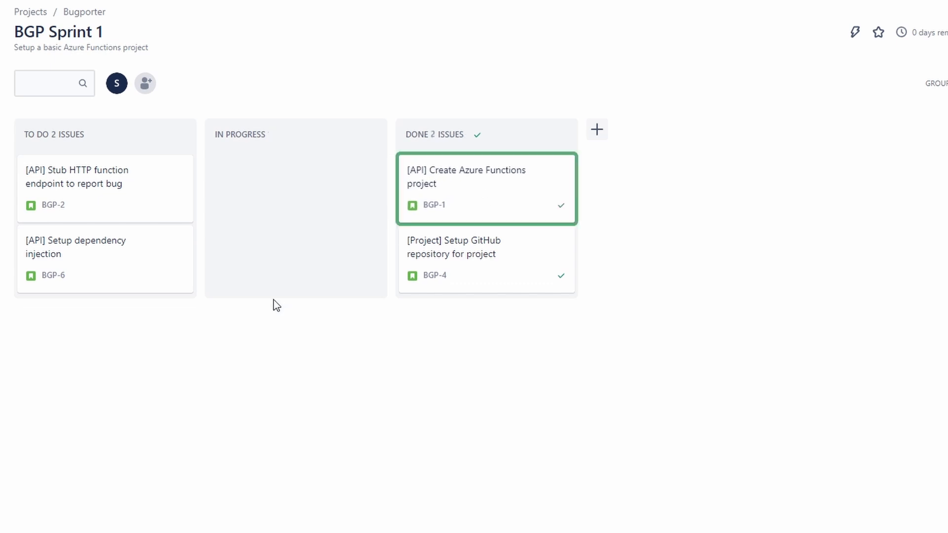
mouse_move(103, 259)
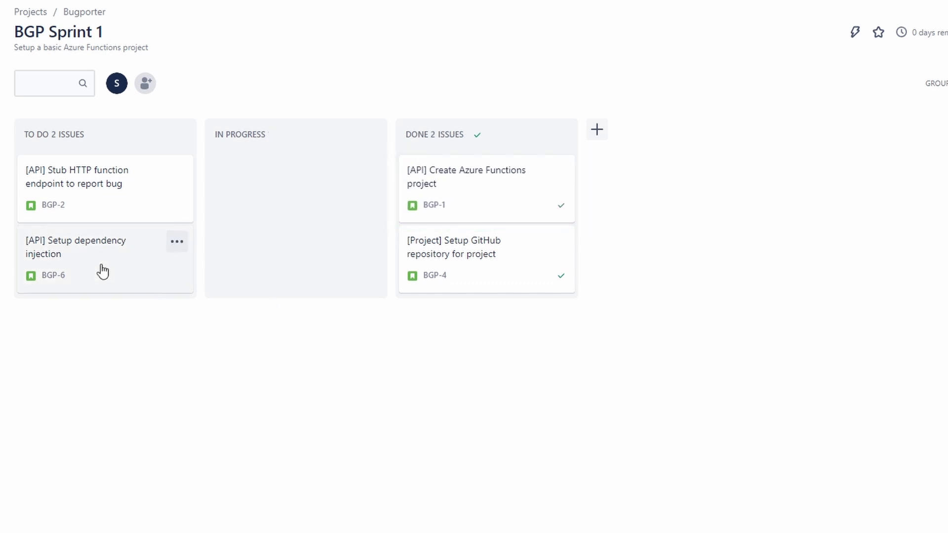
Drag the BGP-6 Setup dependency injection card from TO DO into IN PROGRESS
left_click_drag(103, 270, 294, 245)
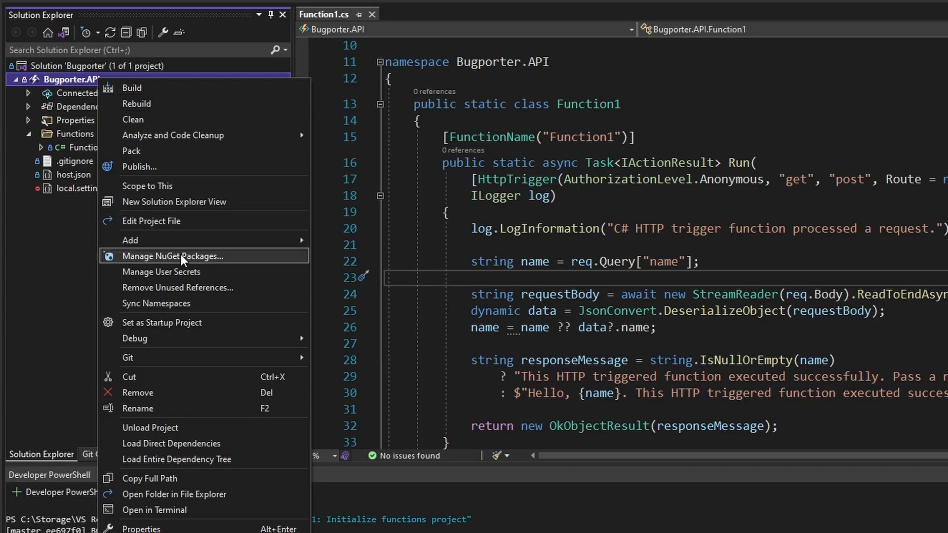
Manage NuGet packages for Bugporter.API and pick Microsoft.Extensions.DependencyInjection to install
left_click(184, 259)
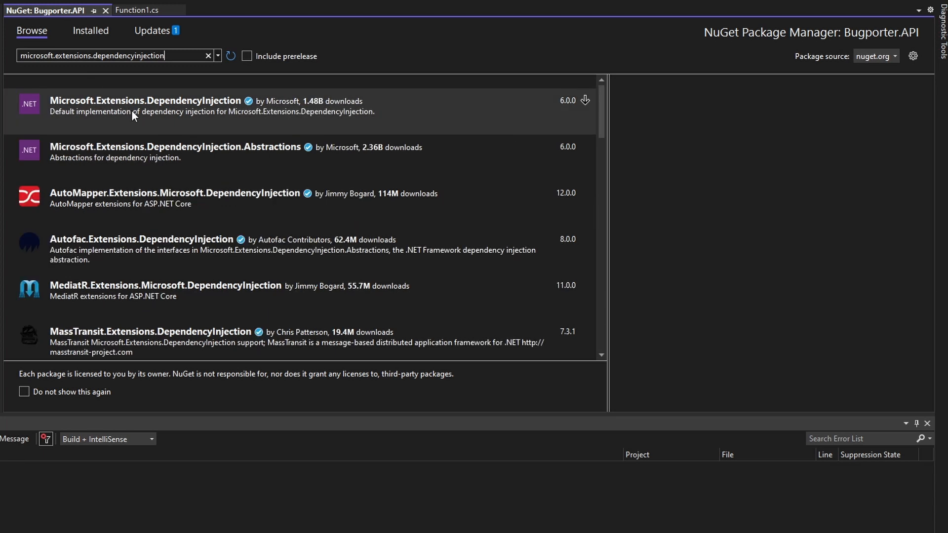
left_click(145, 107)
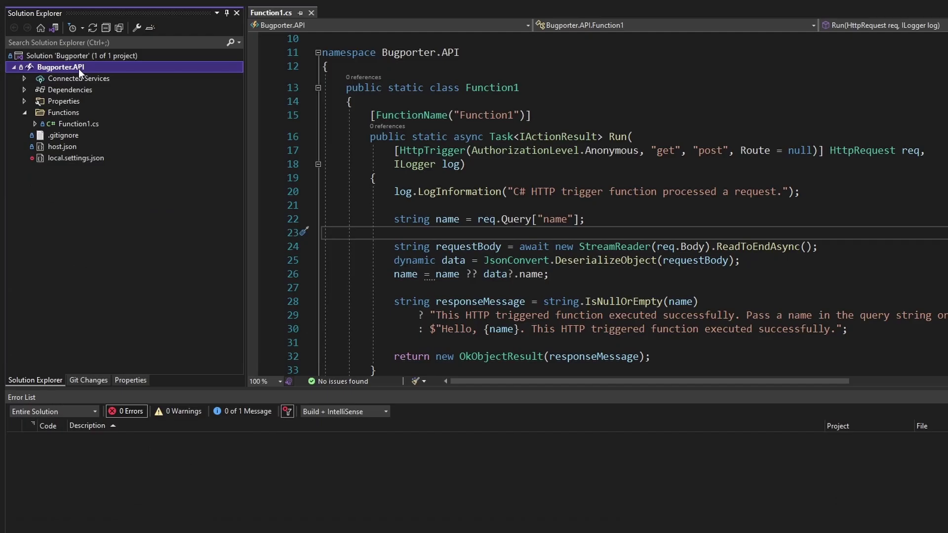
Add a Startup class deriving from FunctionsStartup with the DependencyInjection using and Configure implemented
right_click(79, 69)
mouse_move(106, 205)
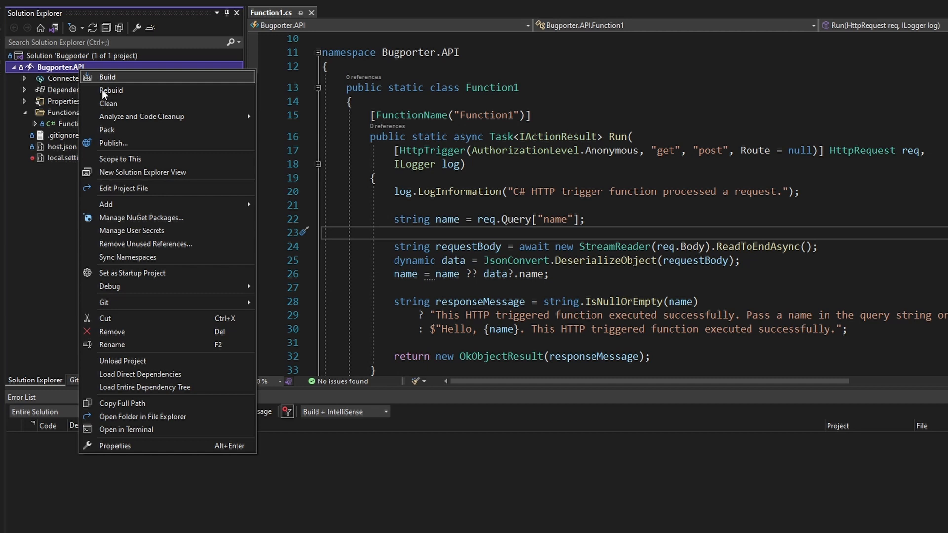
left_click(294, 222)
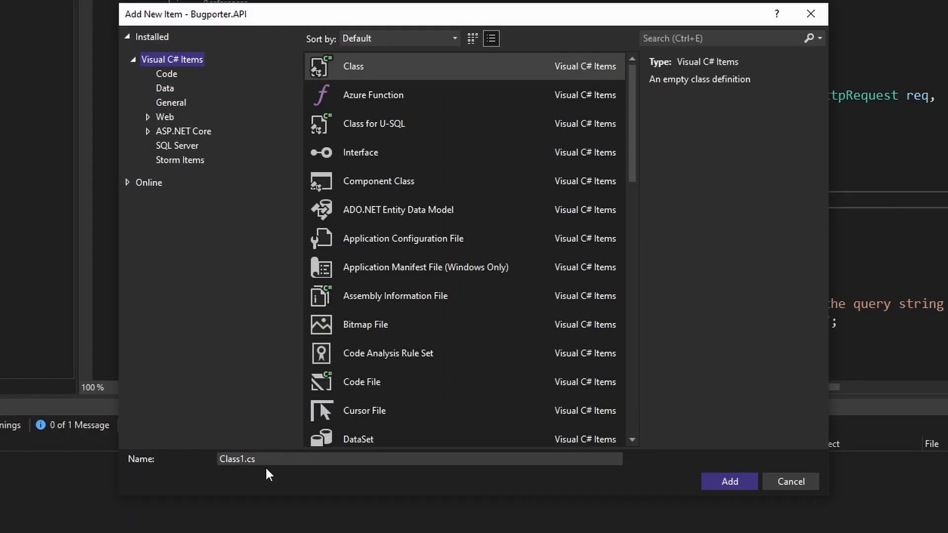
type("Startup")
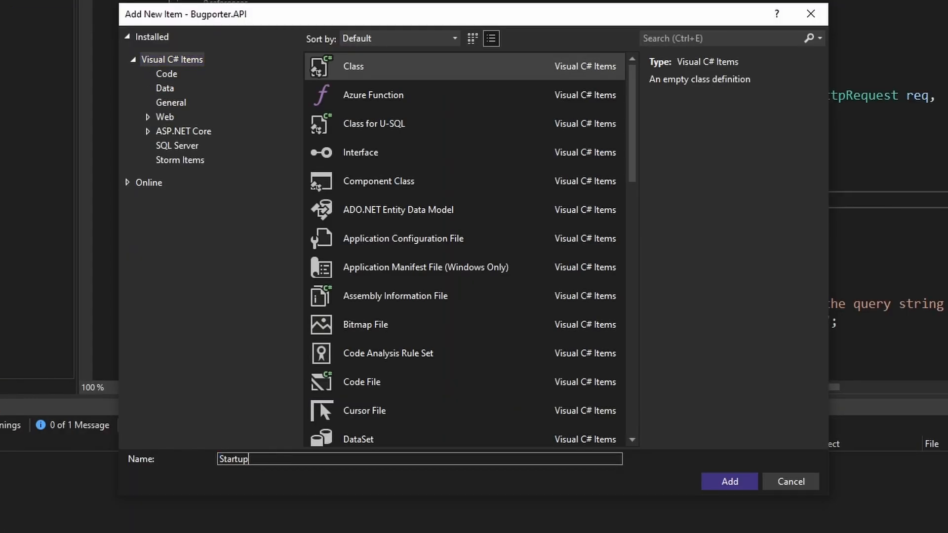
key("Return")
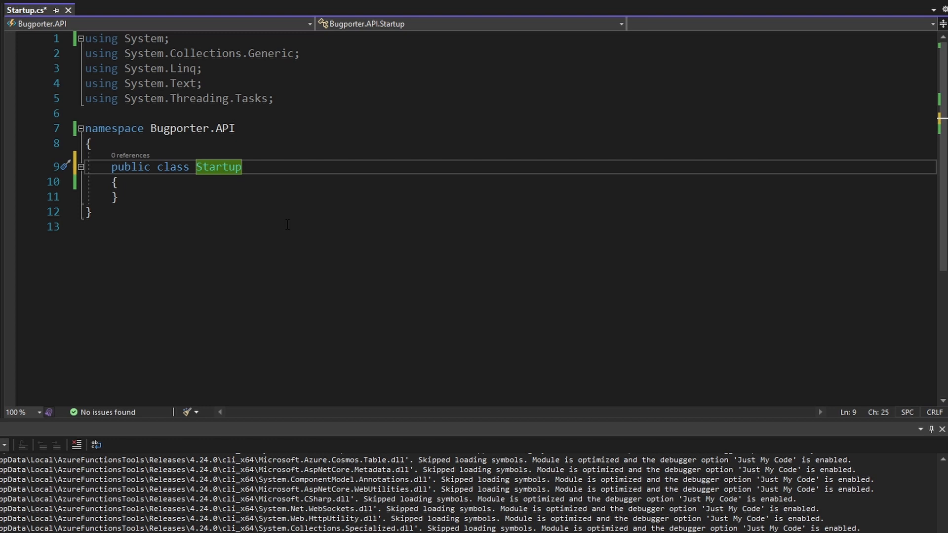
type(" : FunctionsStartup")
key("ctrl+period")
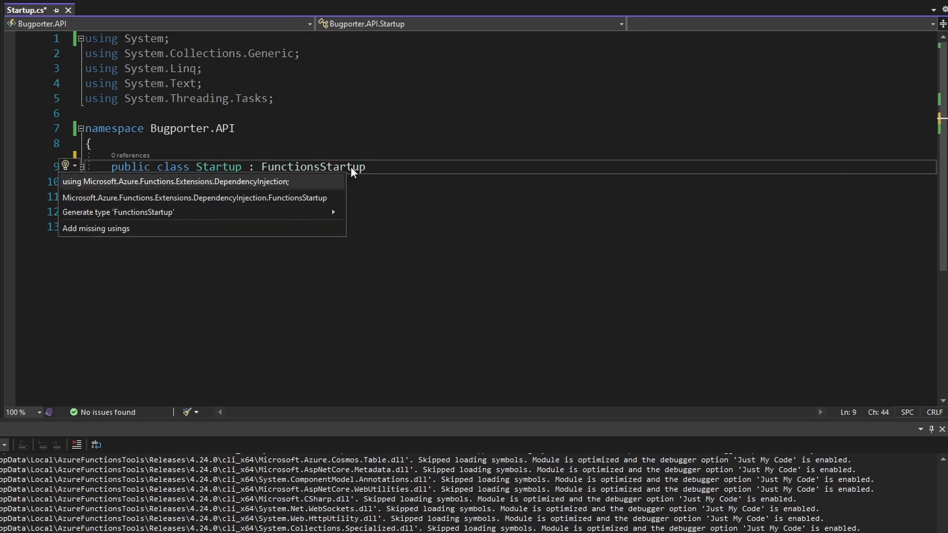
key("Return")
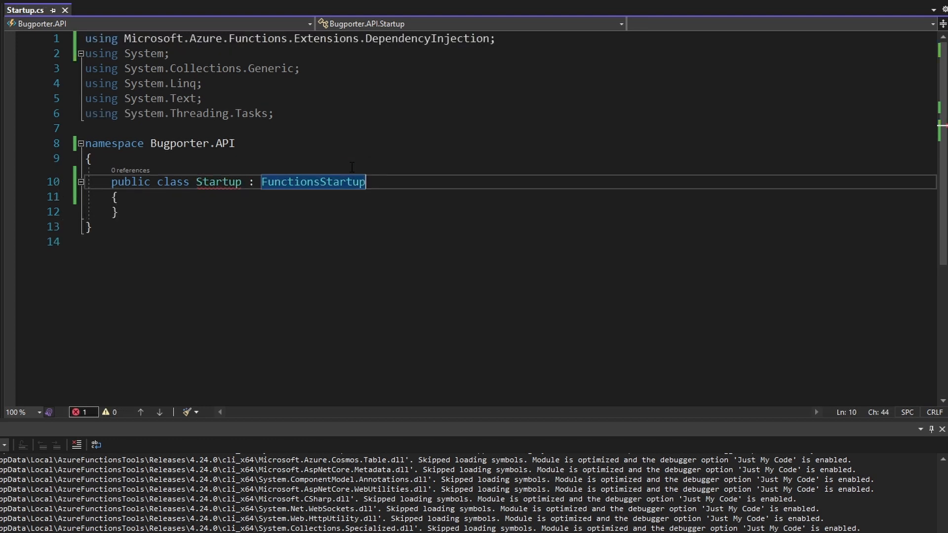
key("ctrl+period")
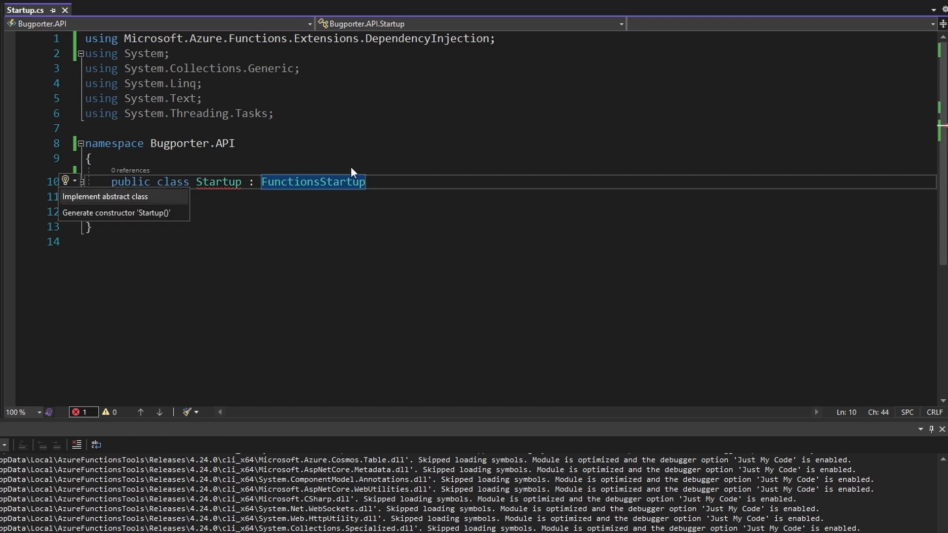
key("Return")
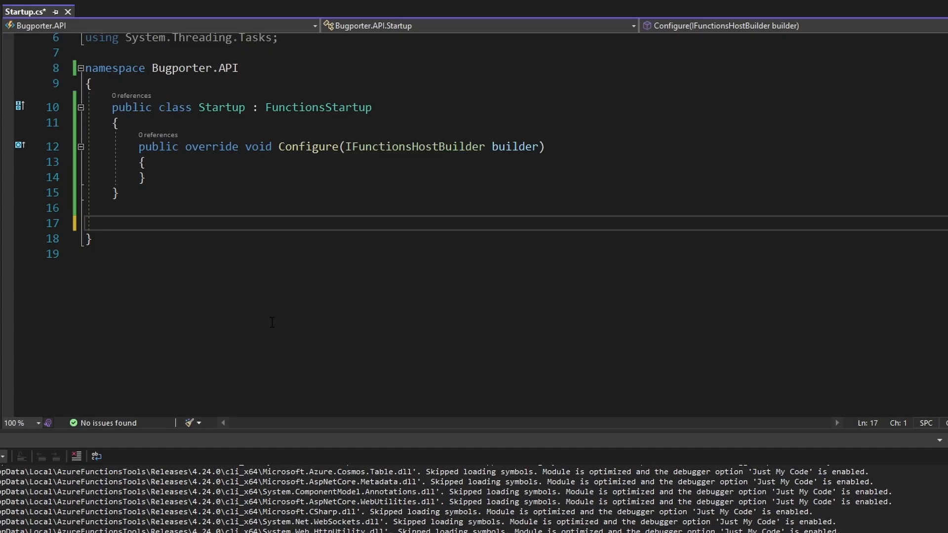
type("public class HelloWorld     {              }")
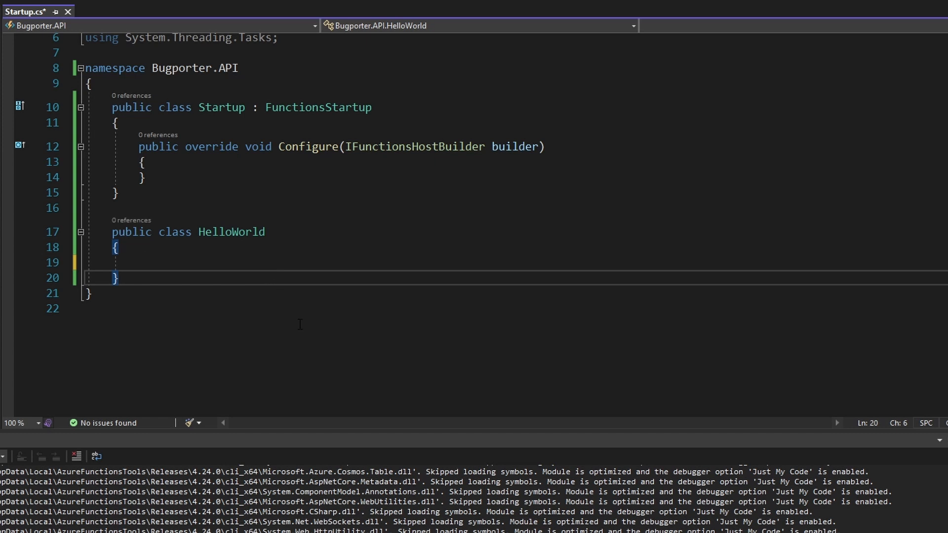
Give HelloWorld a readonly ILogger field, a generated constructor and a Run method logging "Hello world1"
key("Up")
type("private readonly ILogger<HelloWorld> _logger;")
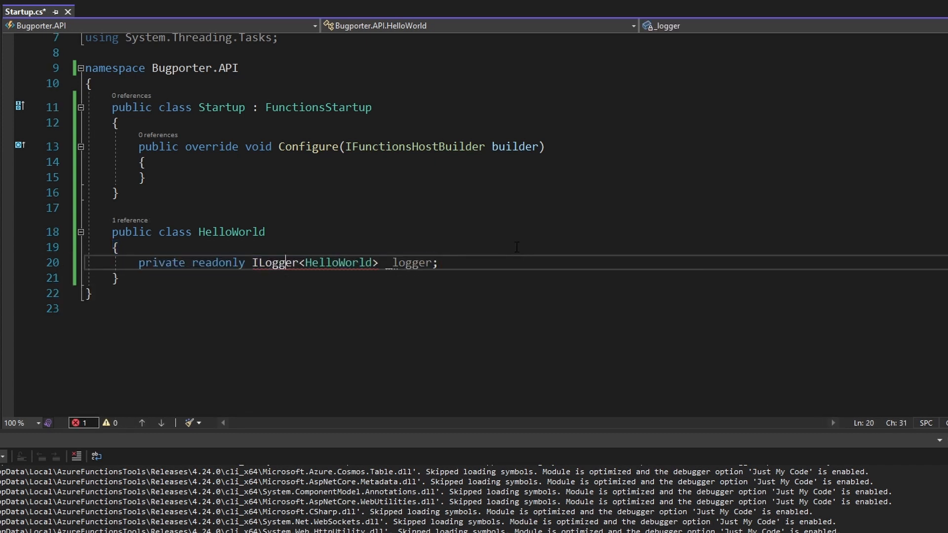
key("ctrl+period")
key("Return")
key("Down")
key("Down")
key("Down")
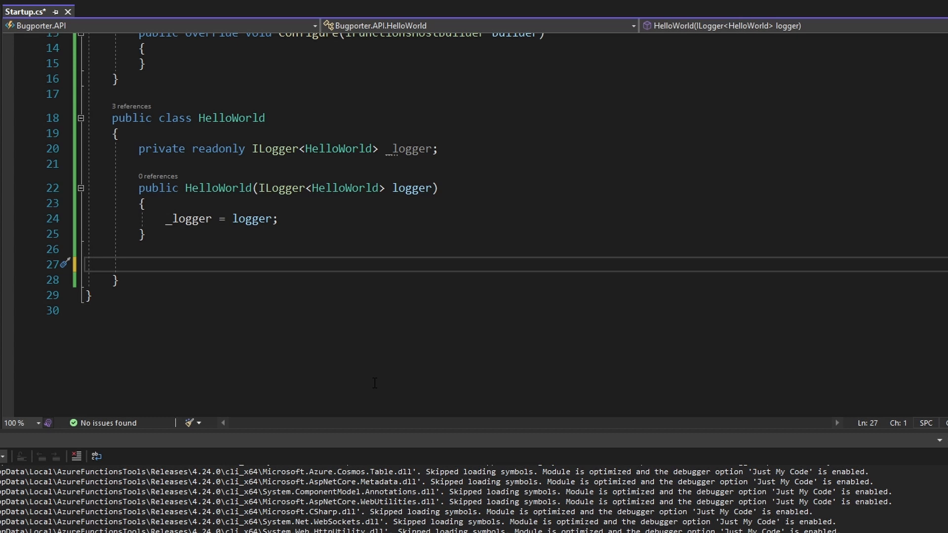
type("public void Run()         {                      }")
left_click(326, 318)
key("Up")
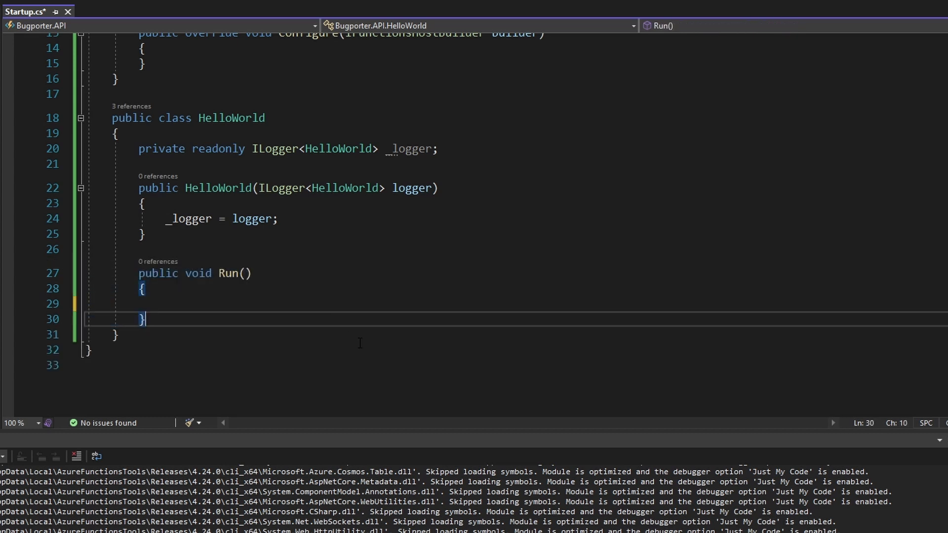
type("_logger.LogInformation(\"Hello world1\");")
key("End")
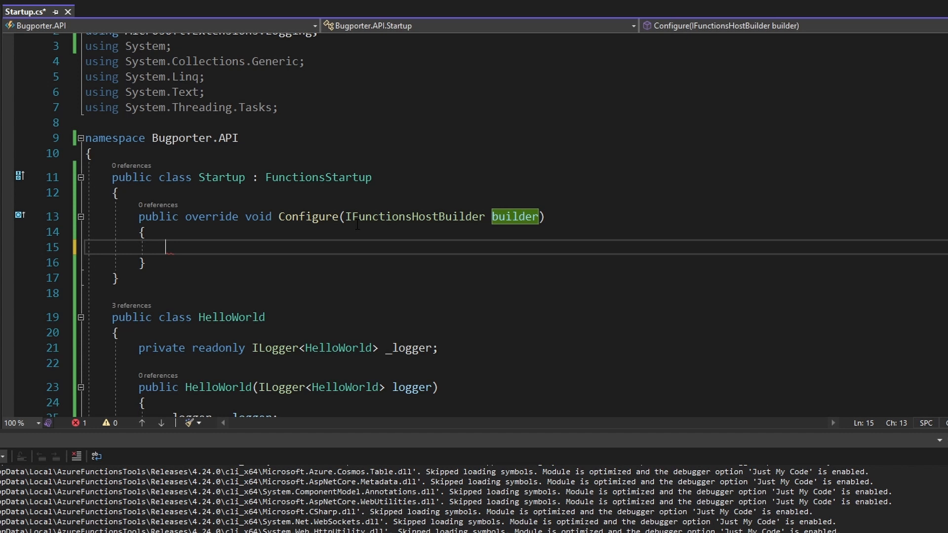
type("builder.Services")
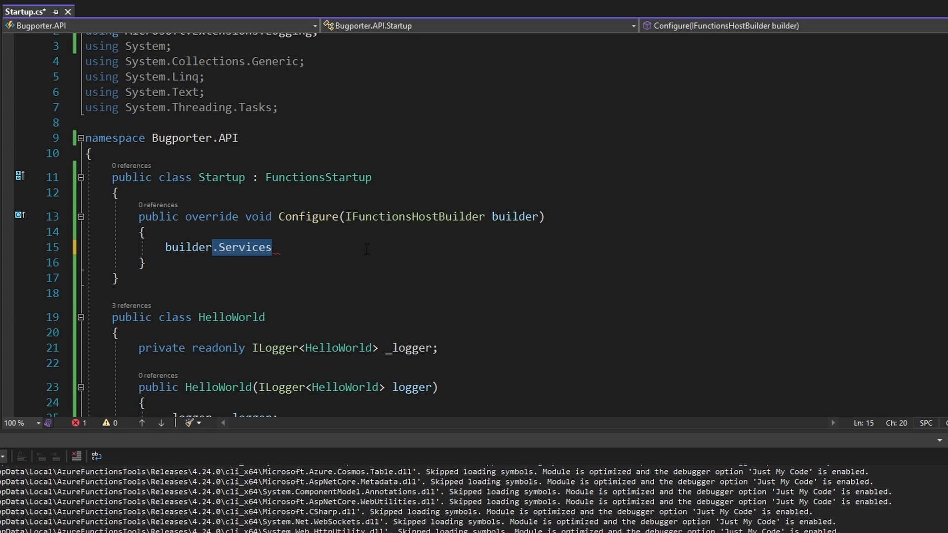
type(".AddSingleton")
Register builder.Services.AddSingleton<HelloWorld>() in Configure with the DI namespace imported, and save
key("ctrl+period")
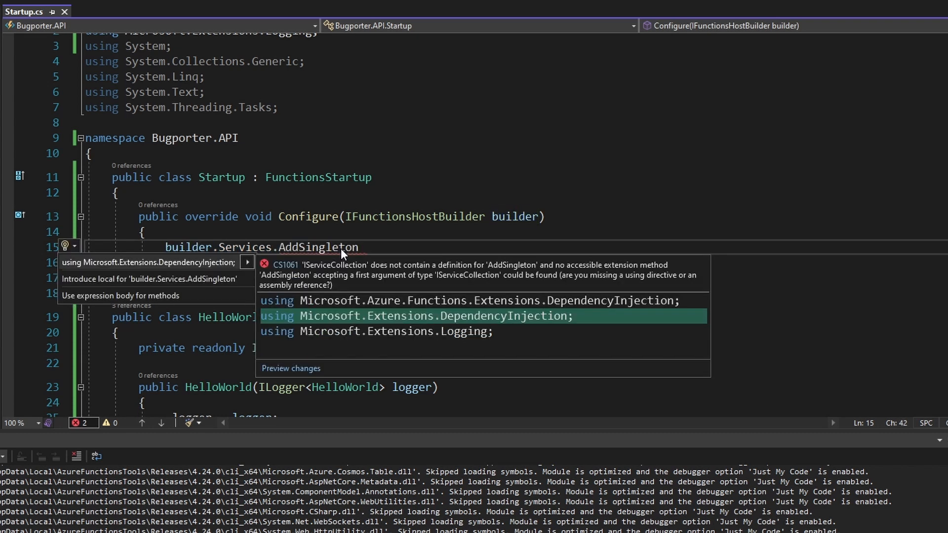
key("Return")
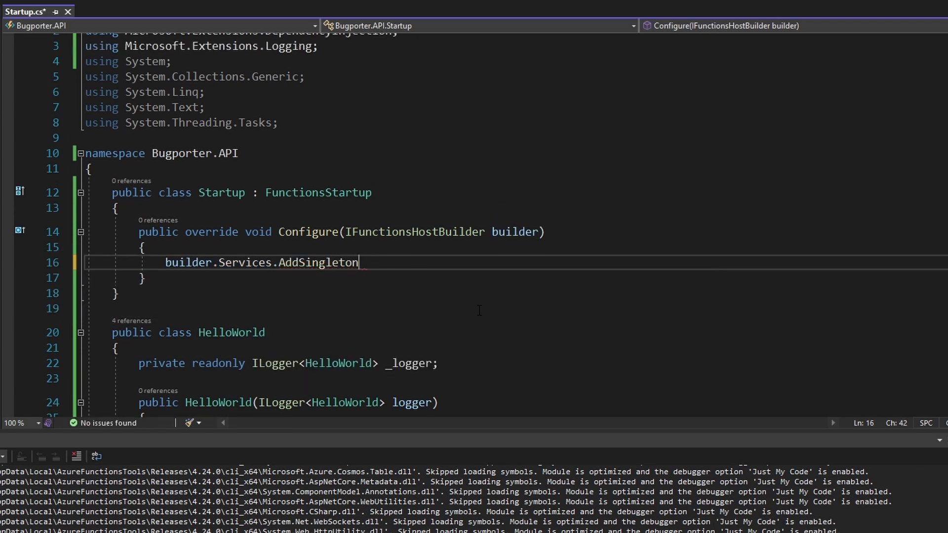
type("<HelloWorld>();")
key("ctrl+s")
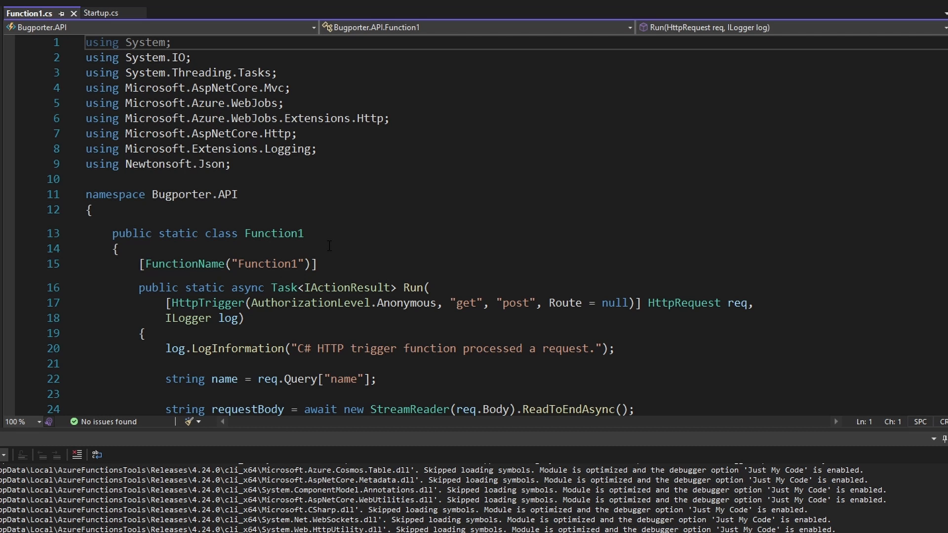
Remove the static keywords from the Function1 class and its Run method
double_click(177, 287)
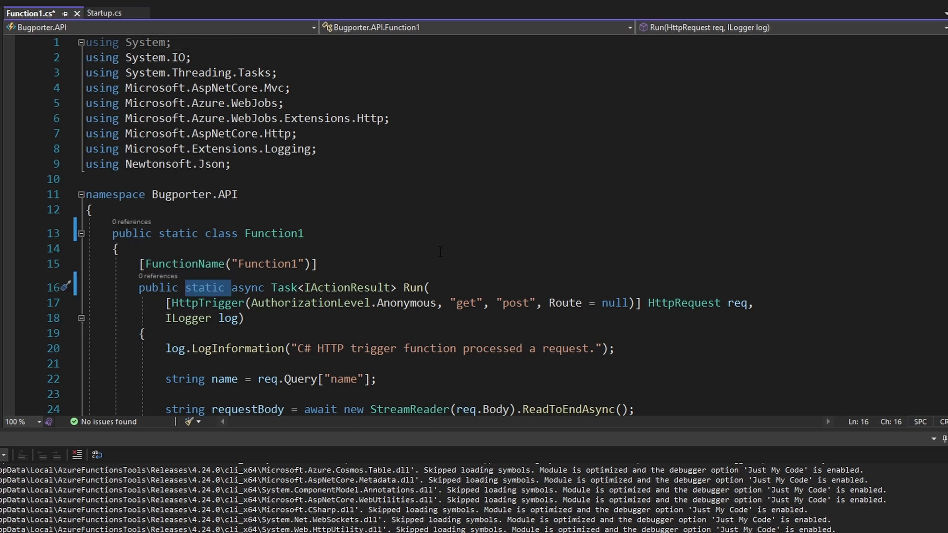
key("Delete")
left_click(348, 233)
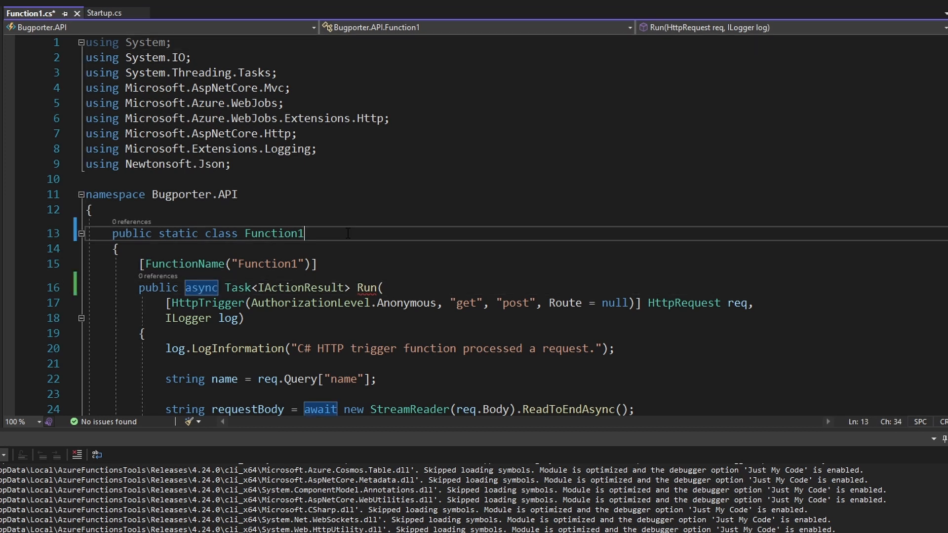
double_click(178, 233)
key("Delete")
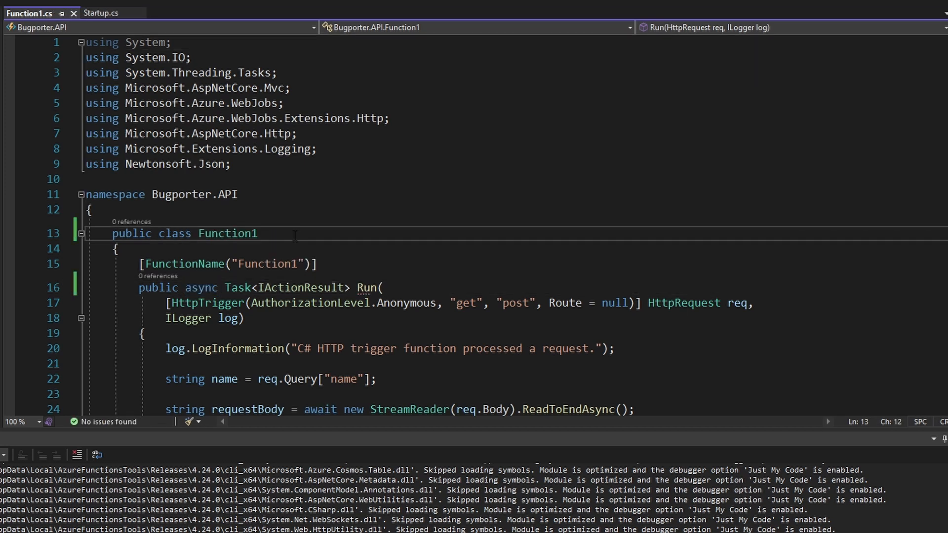
Generate a Function1 constructor that receives the HelloWorld field
left_click(452, 265)
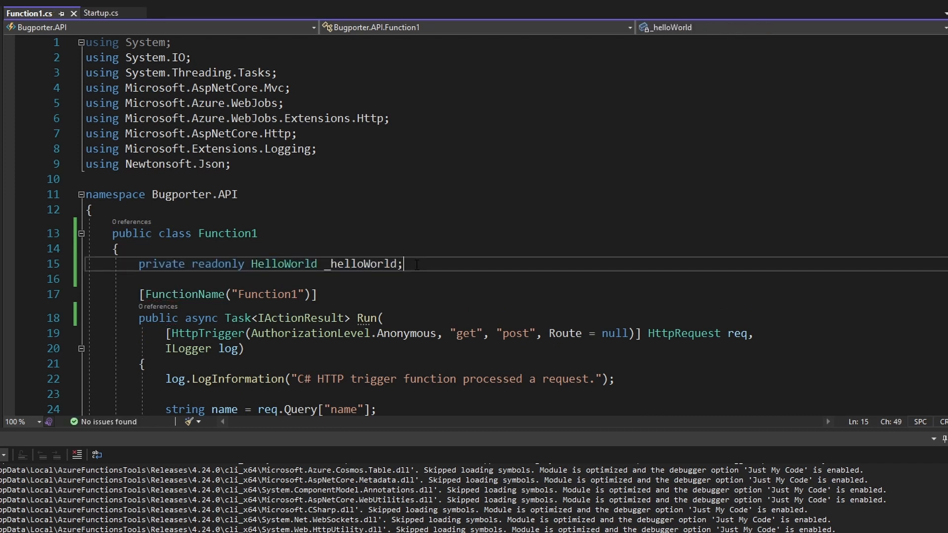
key("ctrl+period")
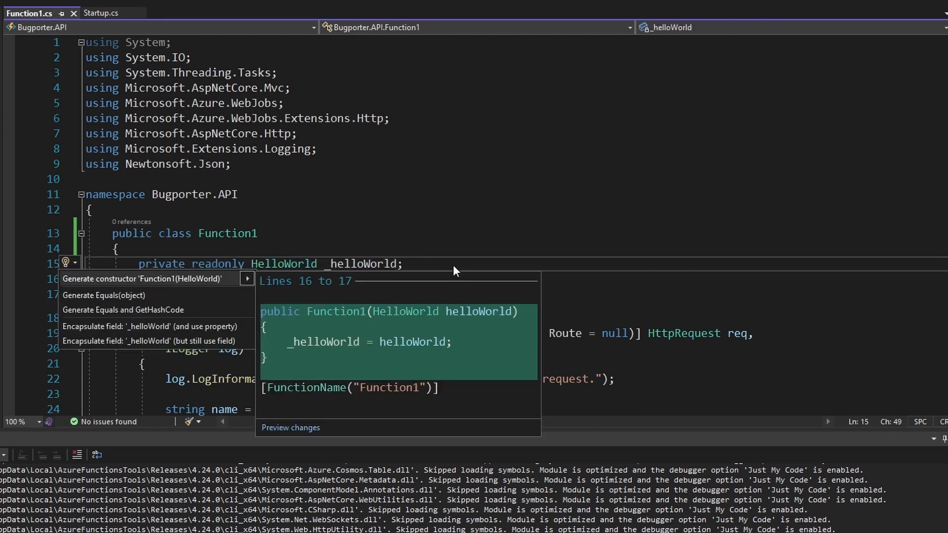
key("Return")
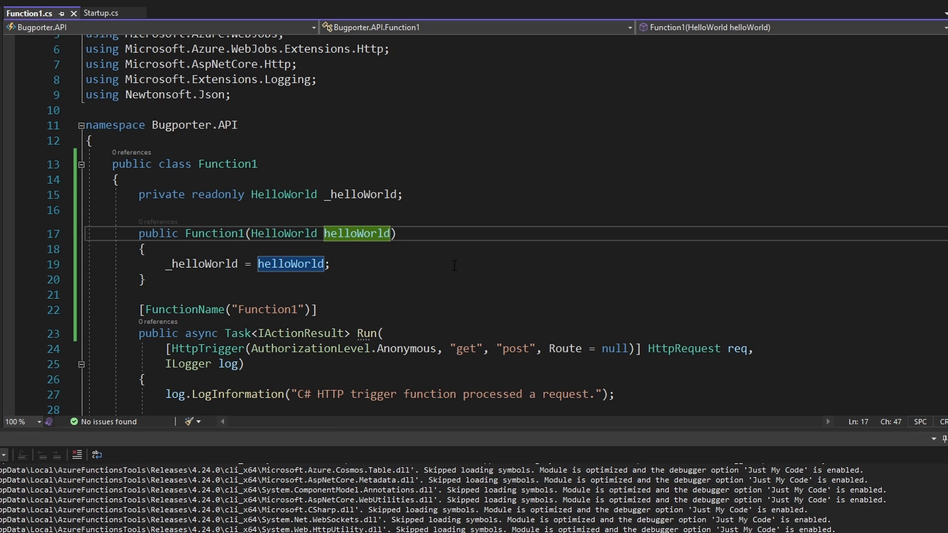
key("Return")
scroll(454, 265, "down", 3)
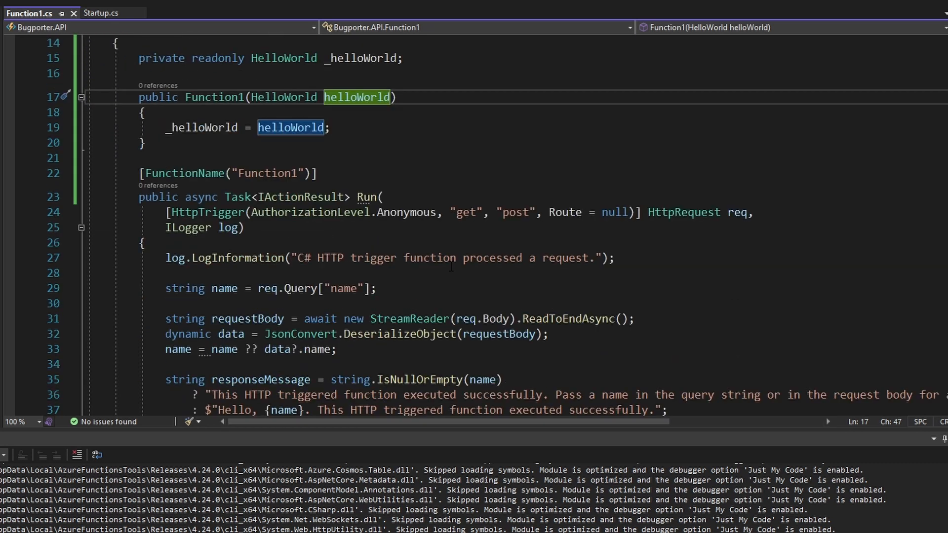
Insert a _helloWorld.Run() call at the start of Function1's Run method
left_click(491, 245)
key("Return")
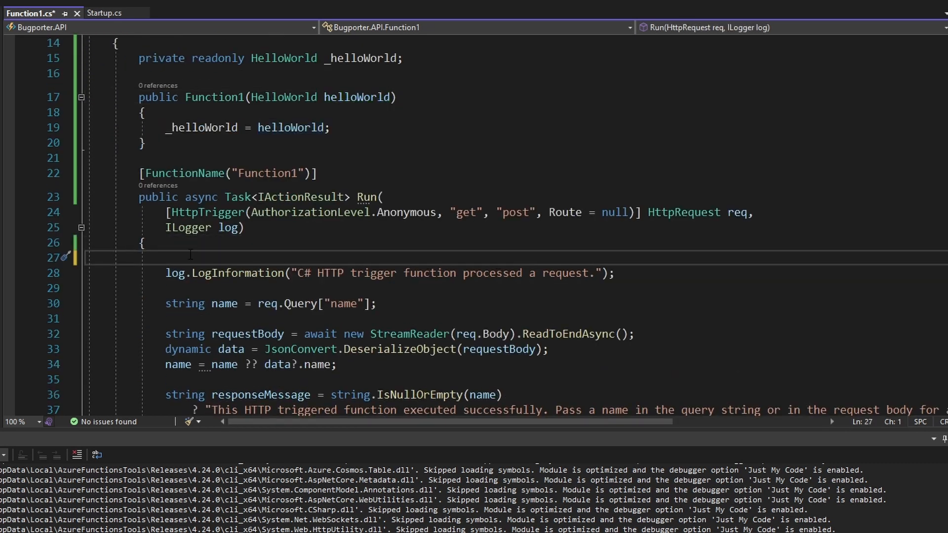
key("Return")
type("_helloWorld")
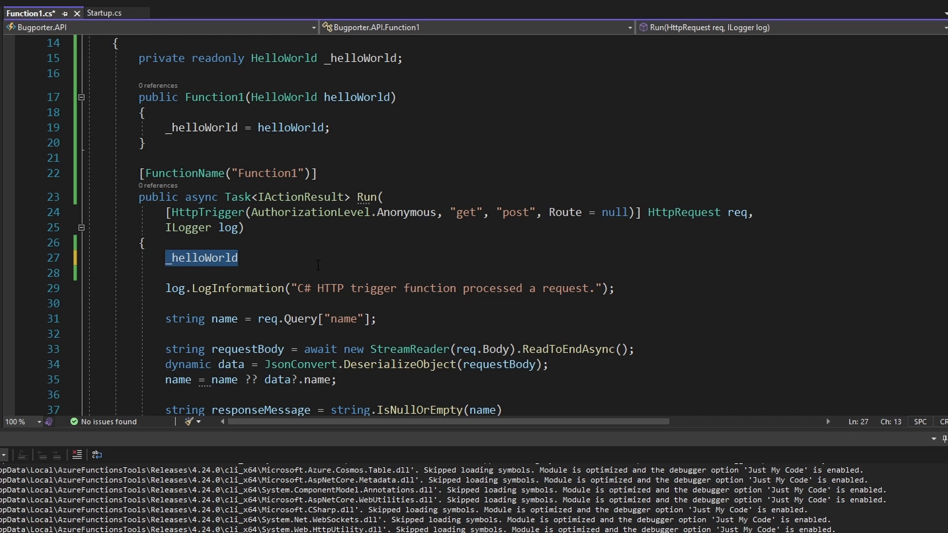
type(".Run();")
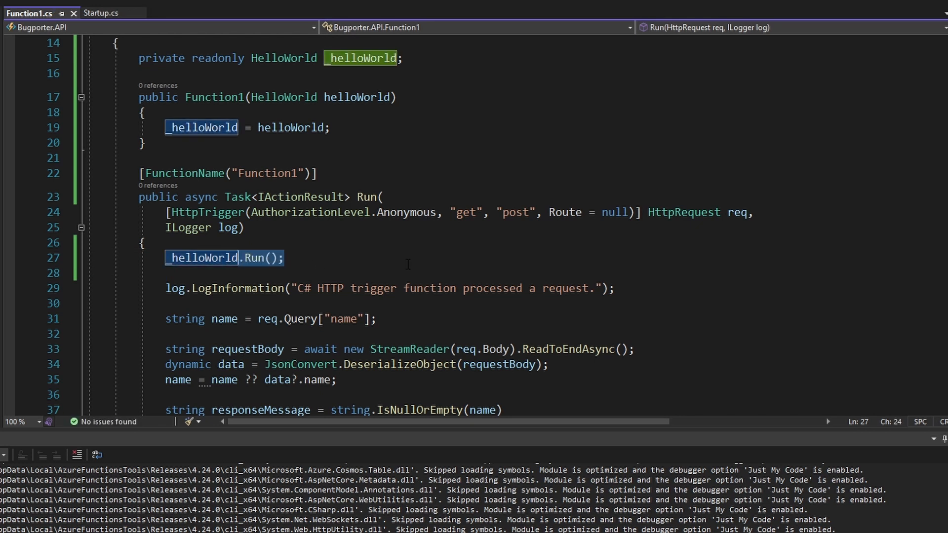
key("ctrl+Tab")
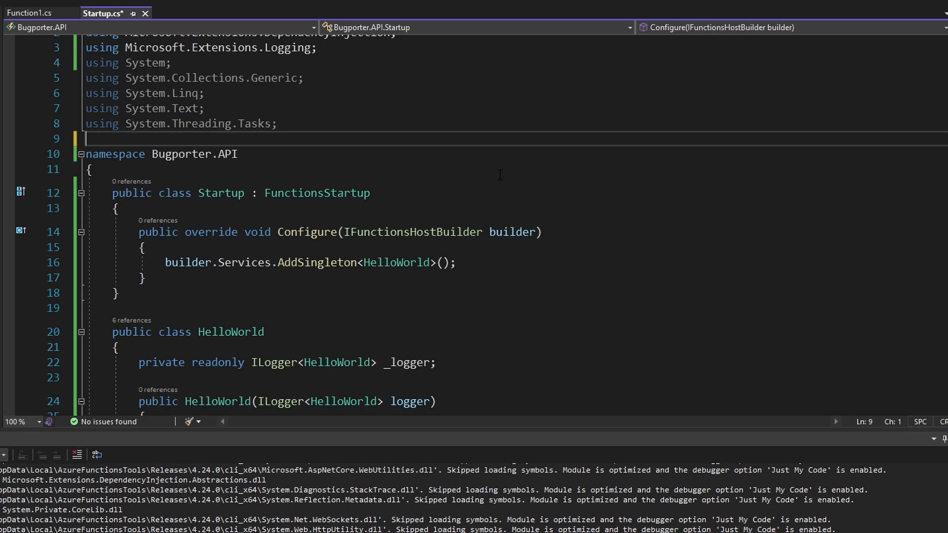
Save Startup.cs and declare [assembly: FunctionsStartup(typeof(Bugporter.API.Startup))] above the namespace
key("ctrl+s")
type("[assembly: FunctionsStartup(typeof(Bugporter.API.Startup))]")
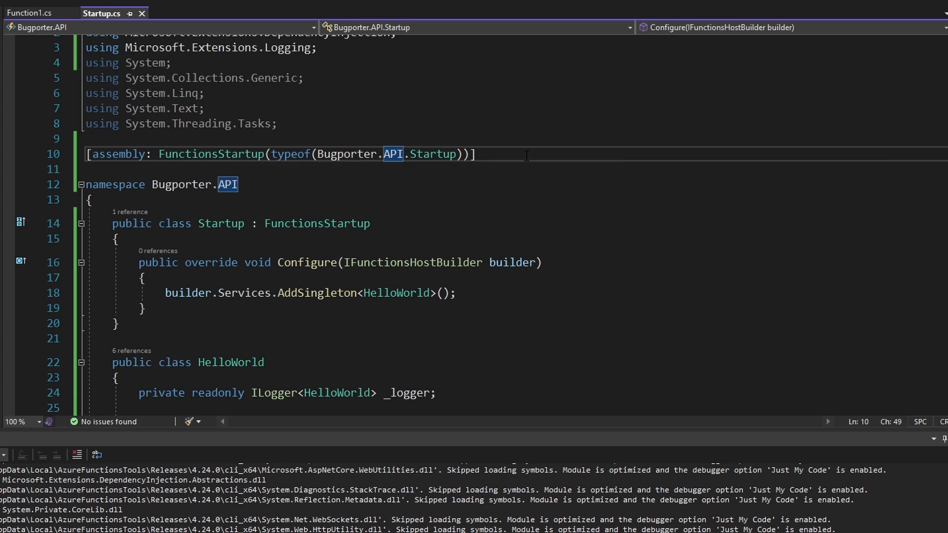
double_click(221, 223)
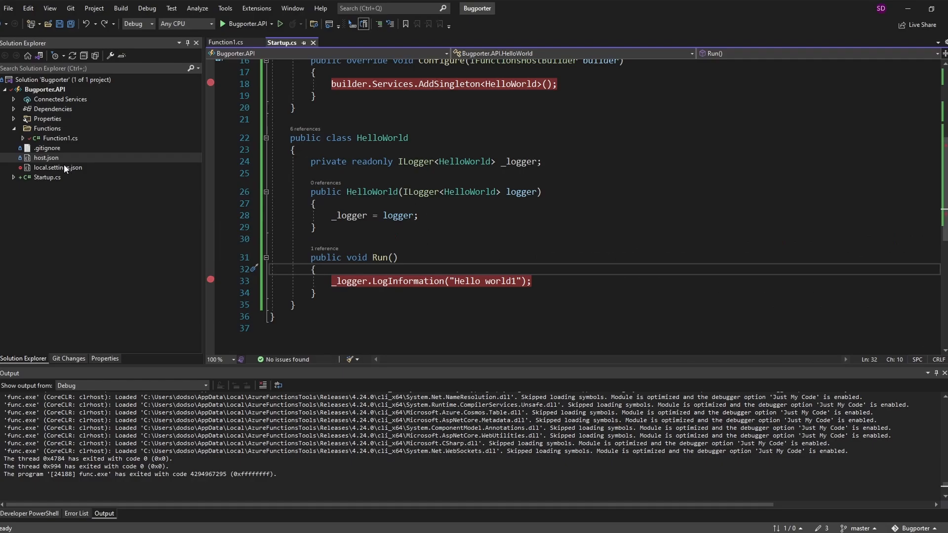
Add a logLevel block in host.json setting "Bugporter.API": "Information" and save it
left_click(46, 158)
type(",")
key("Return")
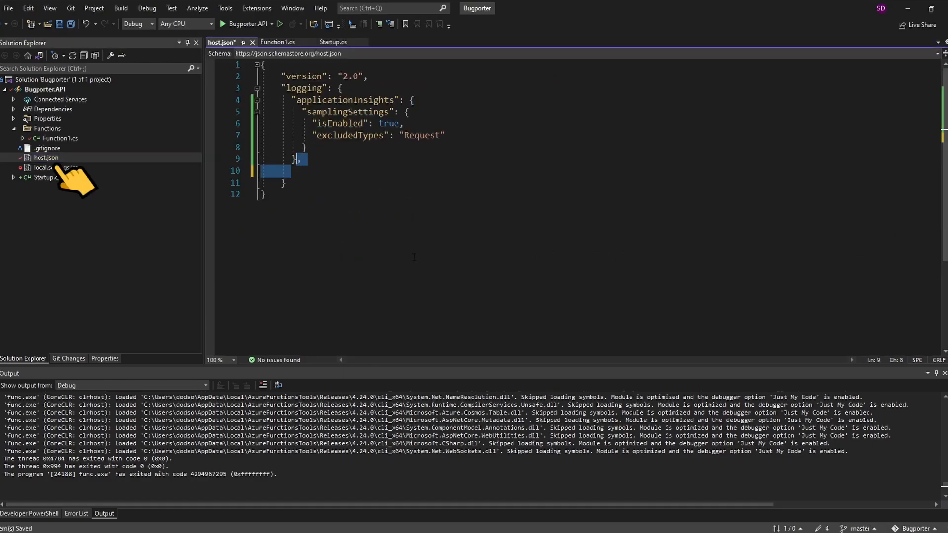
key("ctrl+v")
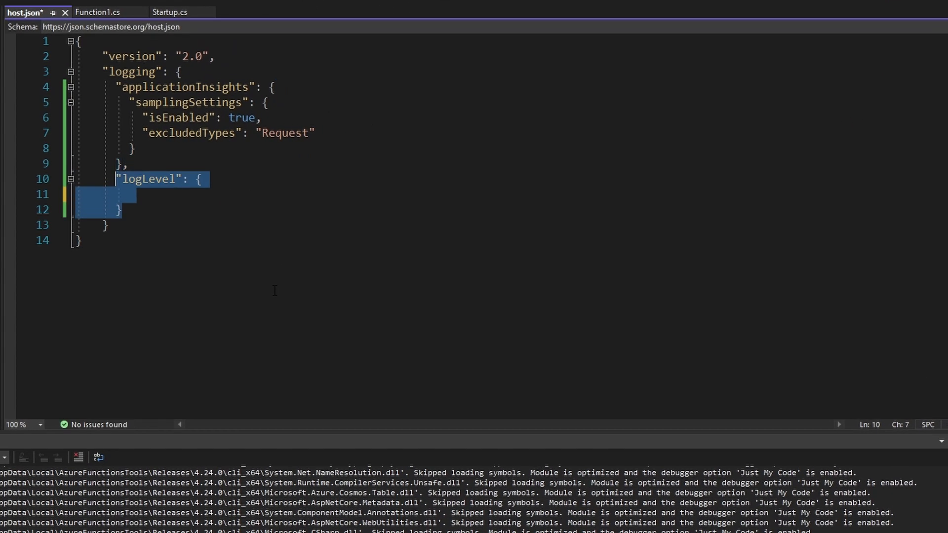
left_click(274, 291)
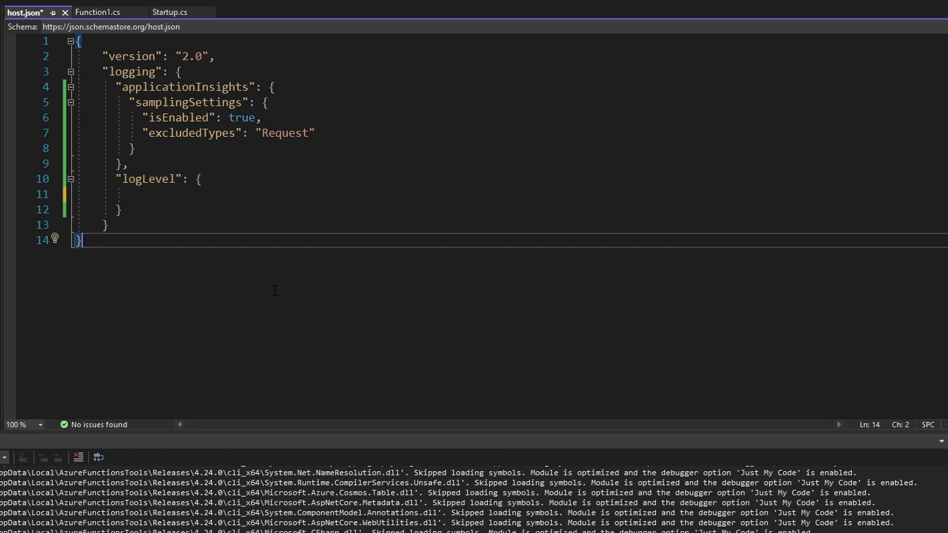
left_click(199, 205)
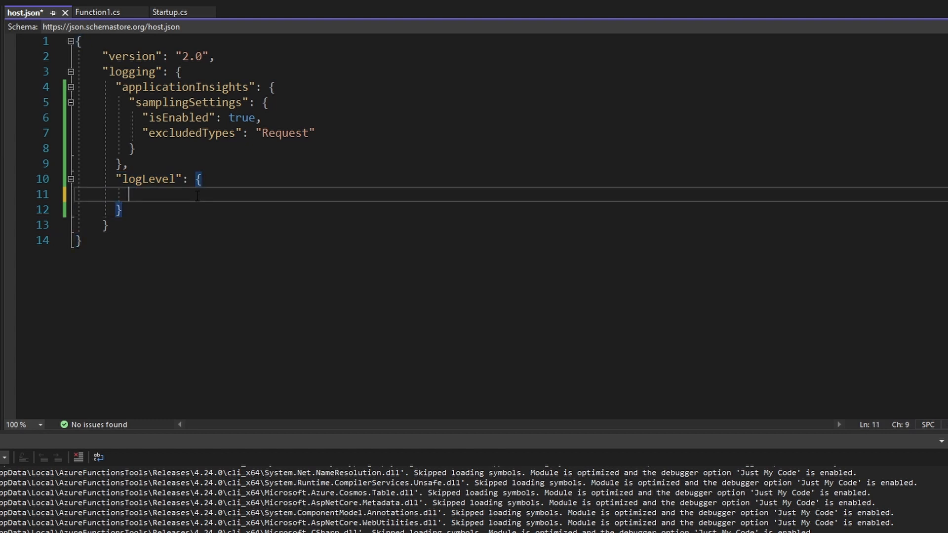
type("\"Bugporter.API\":")
left_click(283, 200)
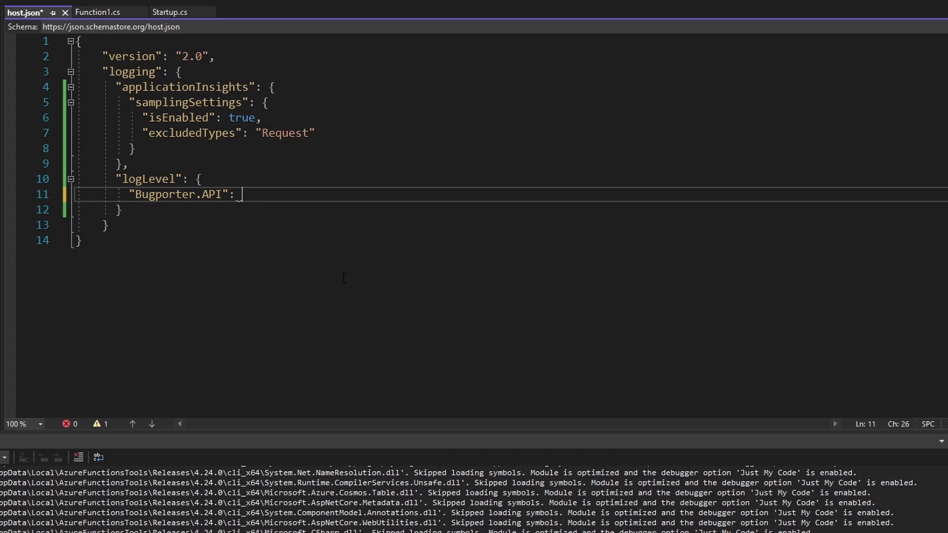
type("\"Information\"")
left_click(363, 265)
key("ctrl+s")
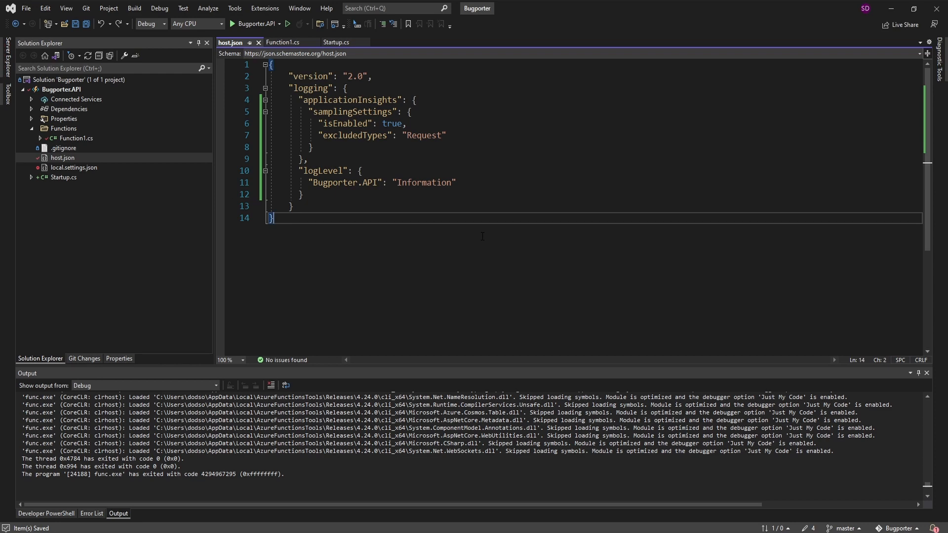
Debug the function app and send the Postman GET Function1?name=singletonsean request for a 200 OK
left_click(232, 24)
key("alt+Tab")
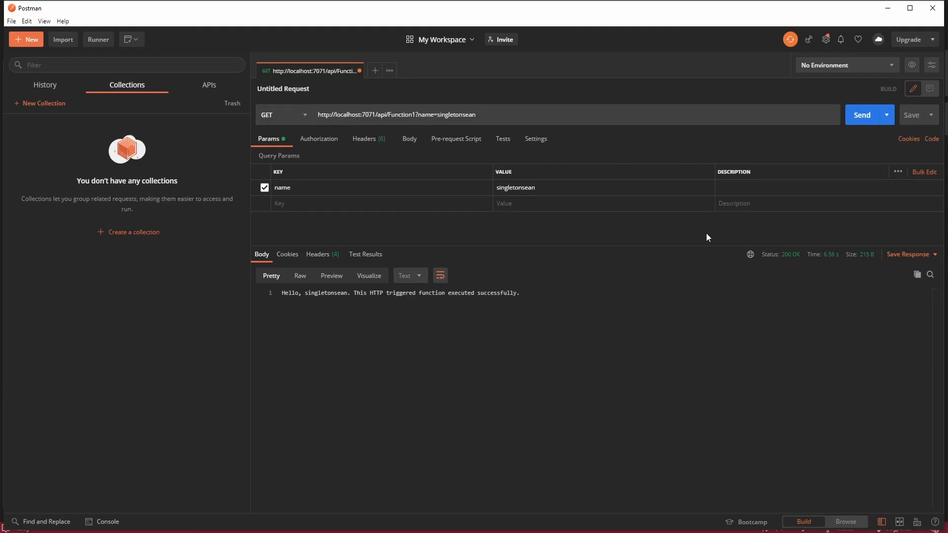
left_click(868, 114)
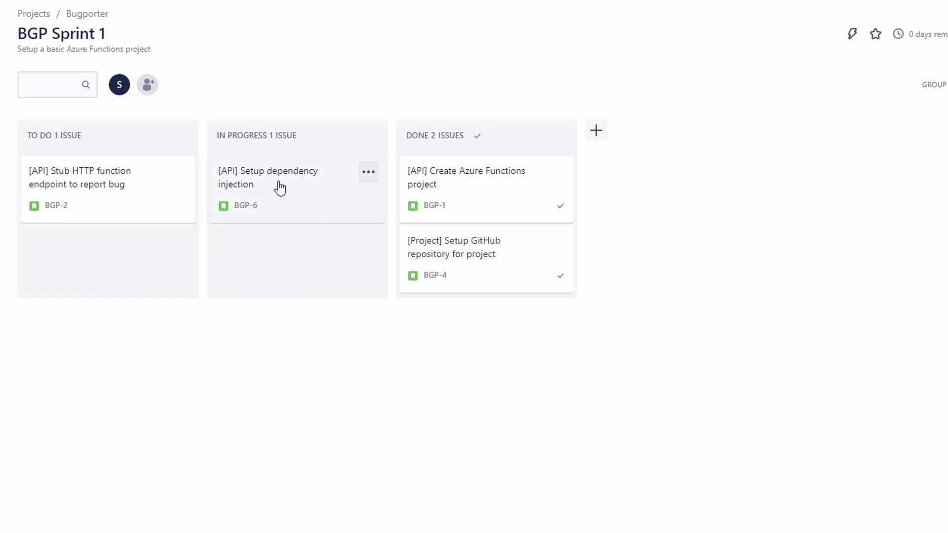
Move BGP-6 to Done and BGP-2 to In Progress on the sprint board
left_click_drag(280, 187, 474, 178)
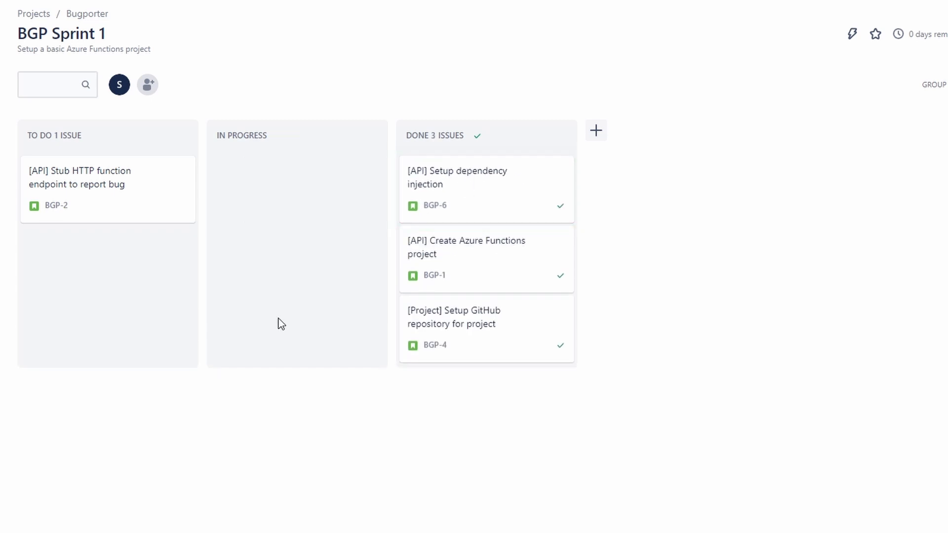
left_click_drag(68, 186, 274, 186)
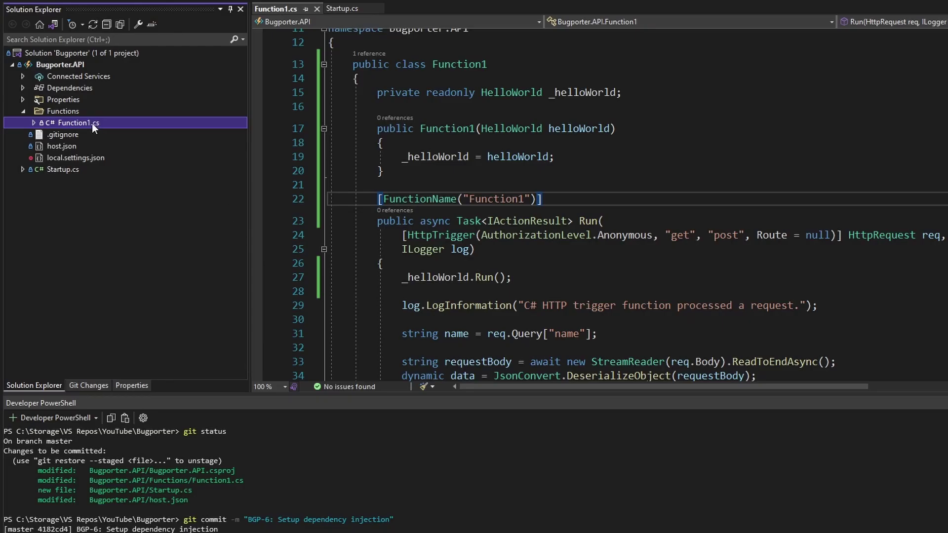
Rename Function1.cs to ReportBugFunction.cs and set FunctionName to ReportBugFunction
right_click(91, 123)
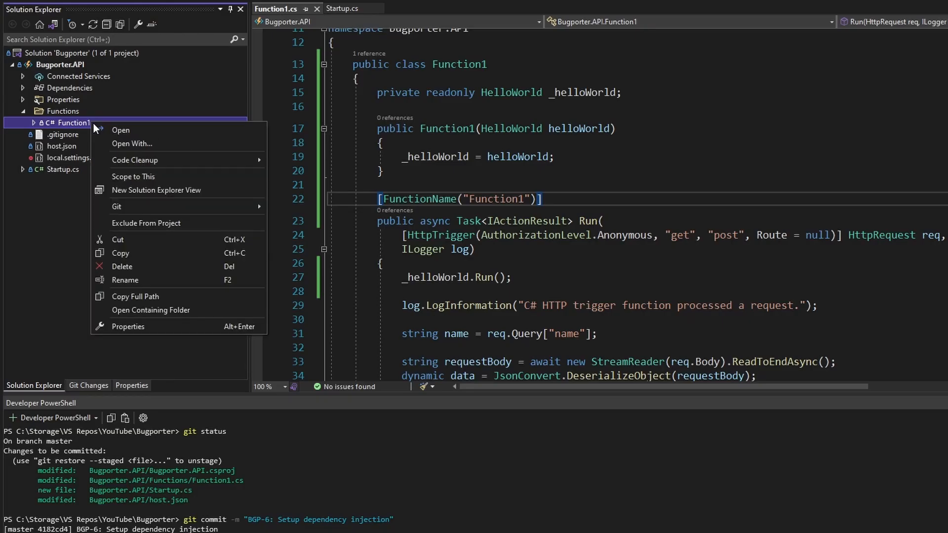
left_click(158, 279)
type("ReportBug")
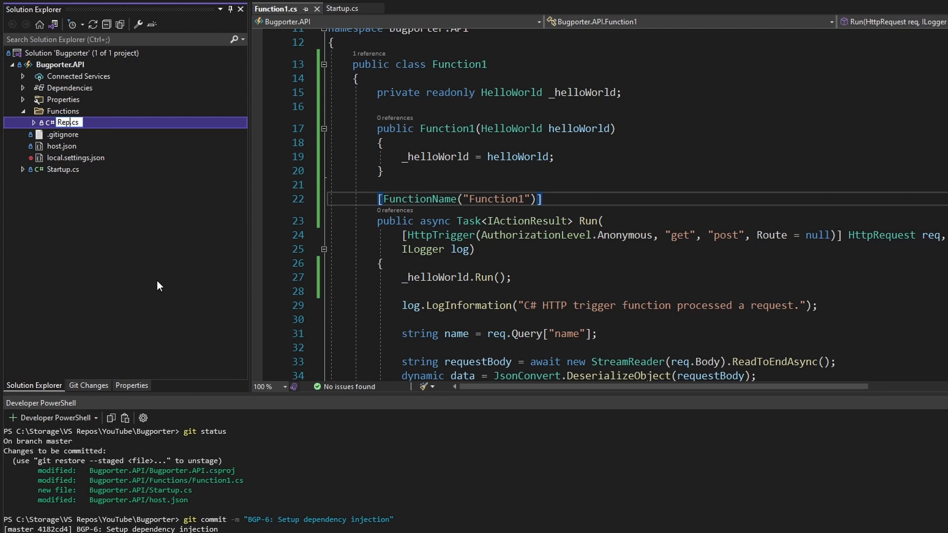
type("Function")
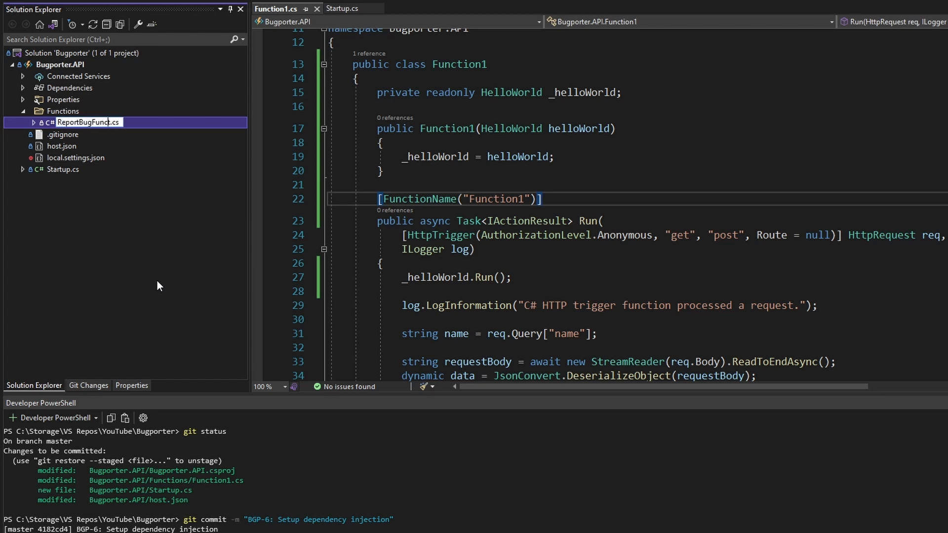
key("Return")
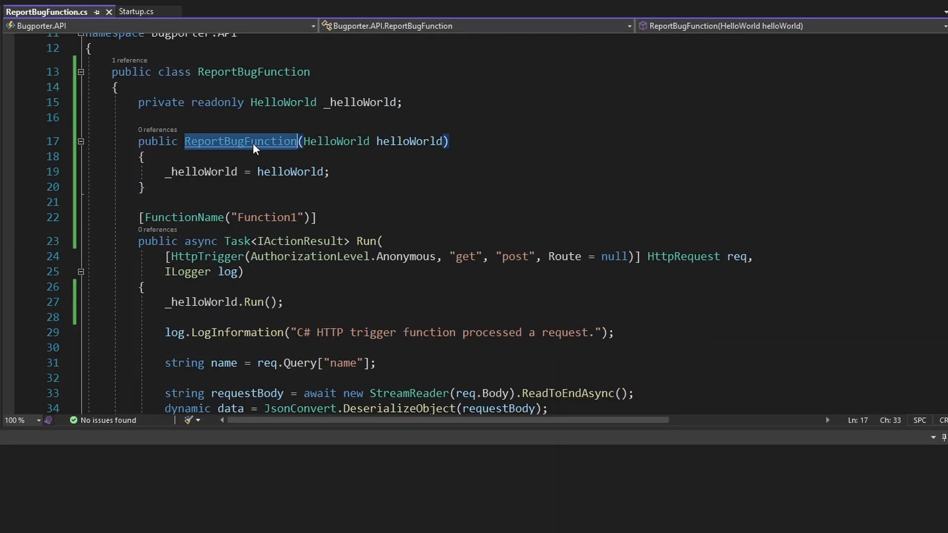
double_click(290, 222)
type("ReportBugFunction")
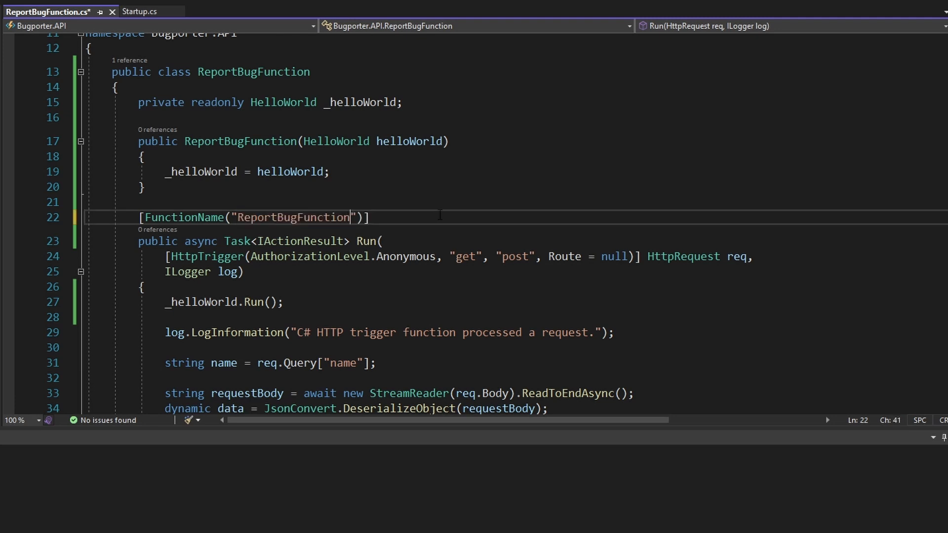
Limit the HTTP trigger to POST only with Route = "bugs" and save
left_click_drag(449, 257, 495, 256)
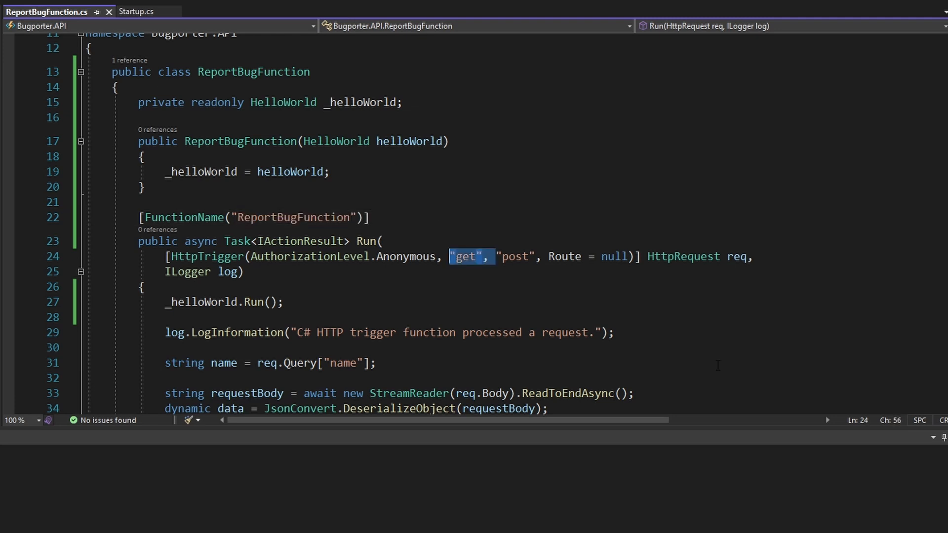
key("Delete")
double_click(567, 257)
type("\"")
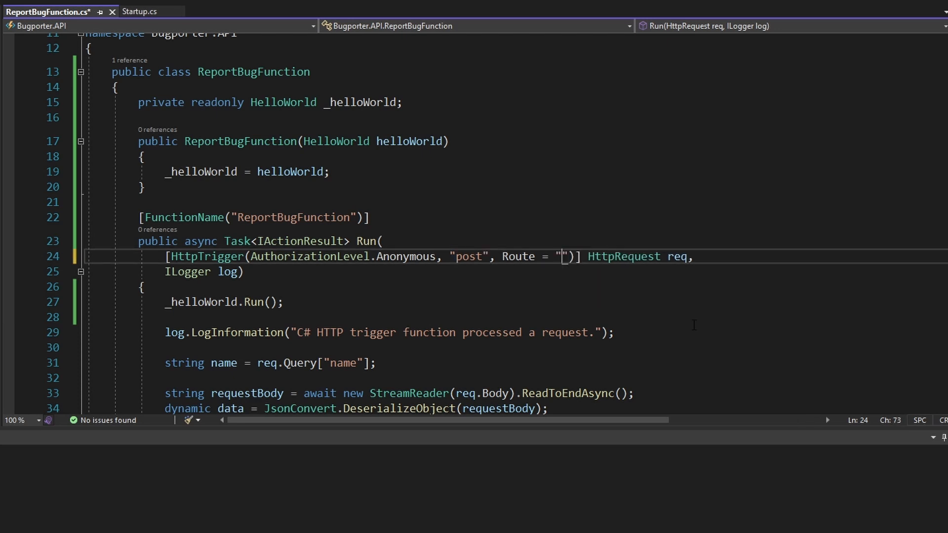
type("bugs")
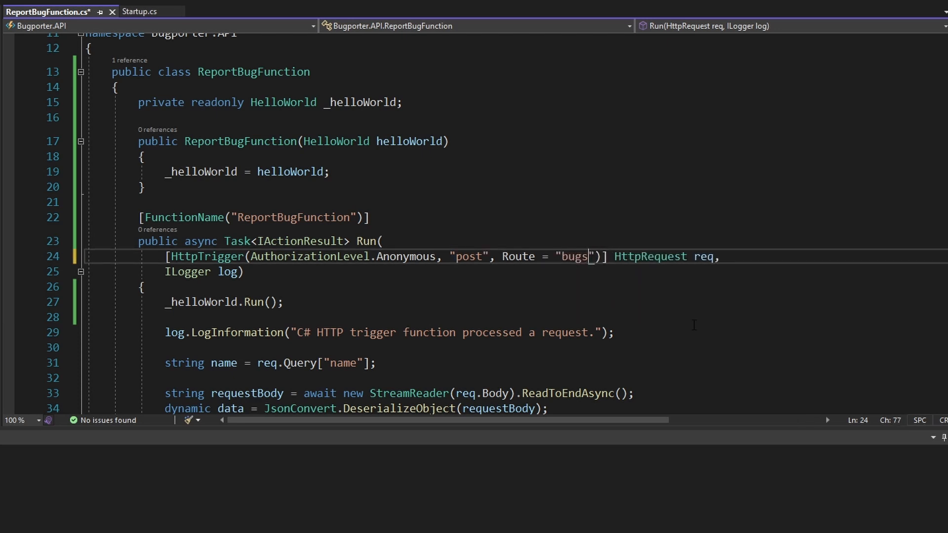
key("ctrl+s")
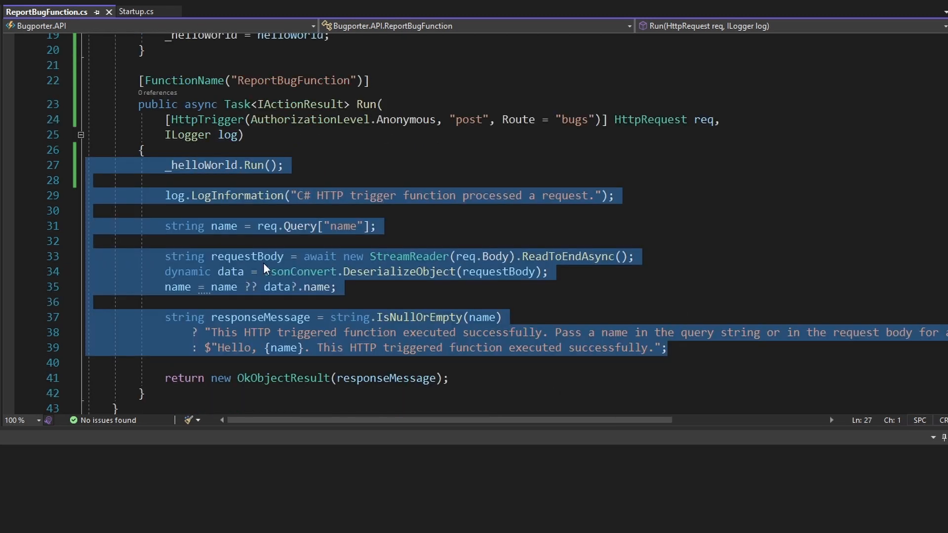
Strip the template body so Run simply returns new OkResult() and save
key("Delete")
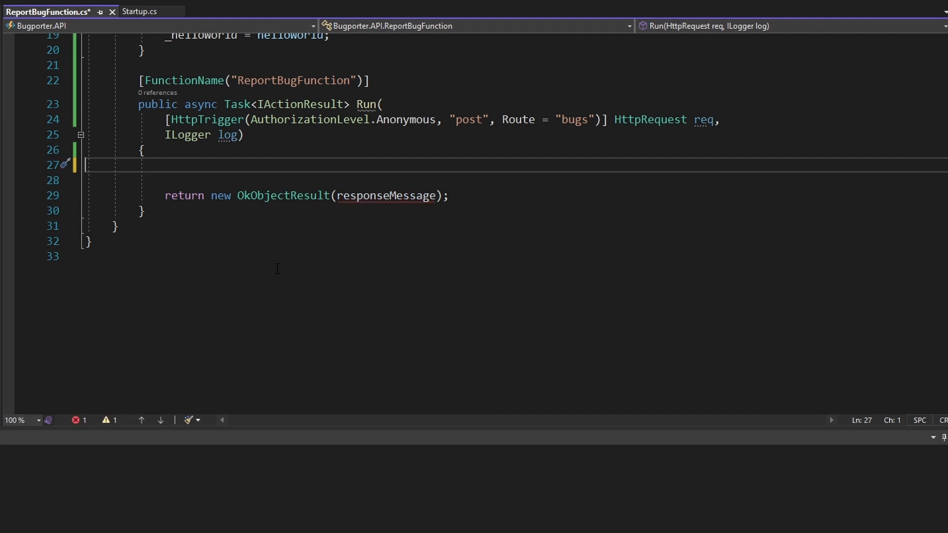
double_click(282, 196)
type("OkR")
key("Tab")
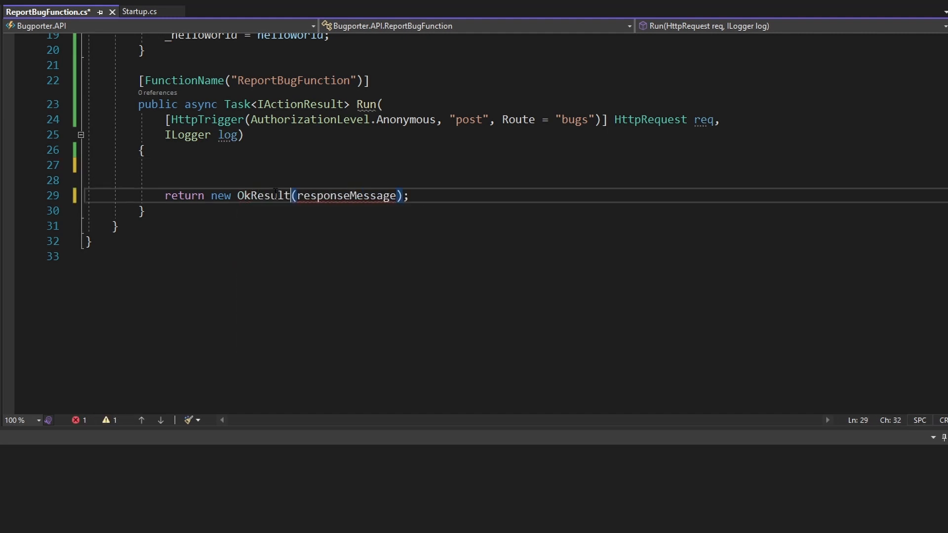
double_click(320, 193)
key("Delete")
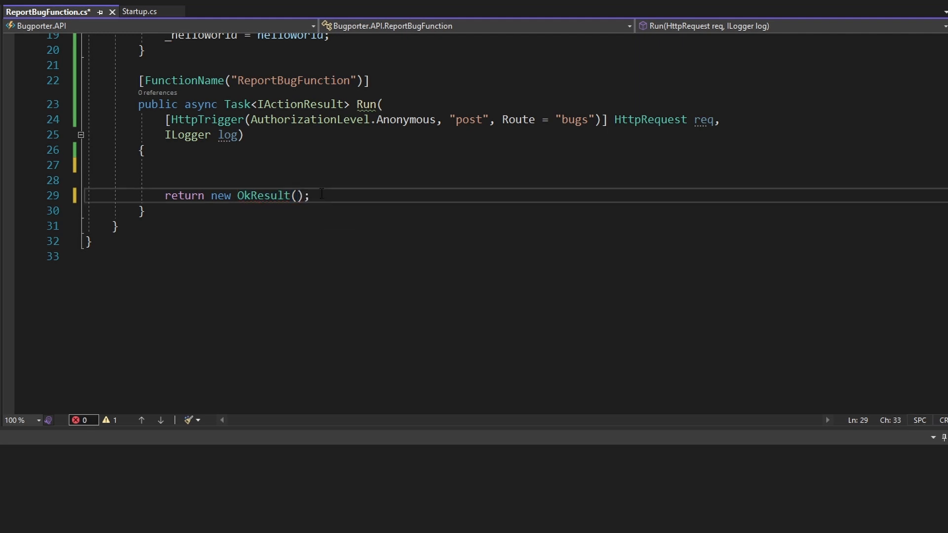
key("ctrl+s")
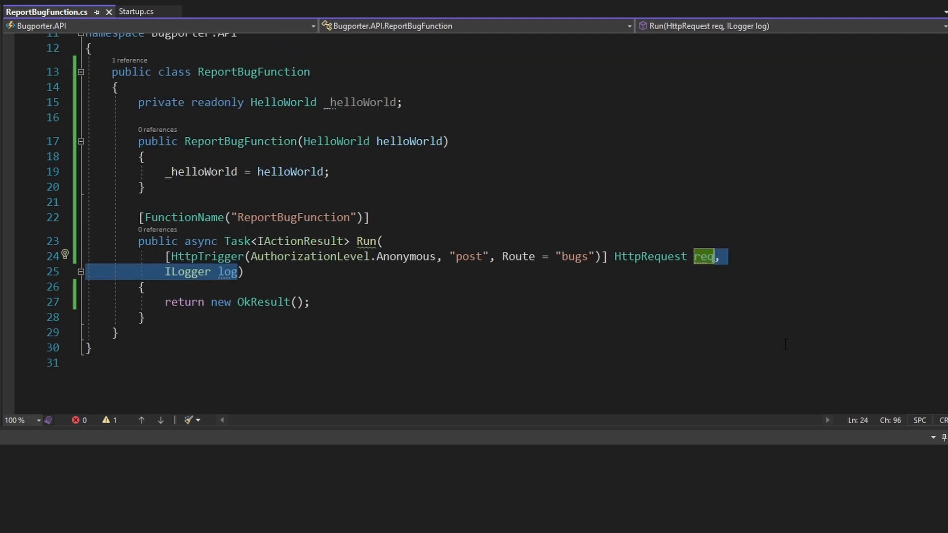
Remove the unused ILogger log parameter, save, and select the HelloWorld field declaration
key("Delete")
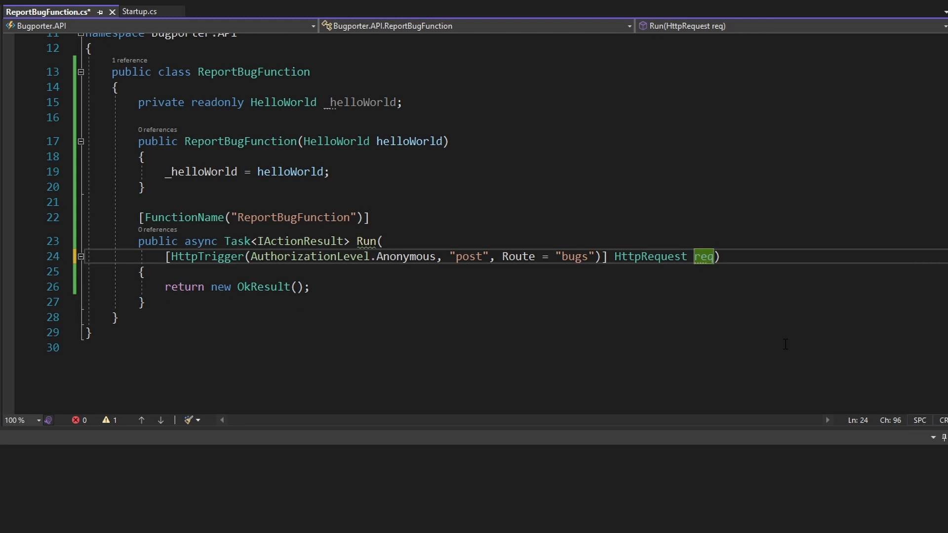
key("ctrl+s")
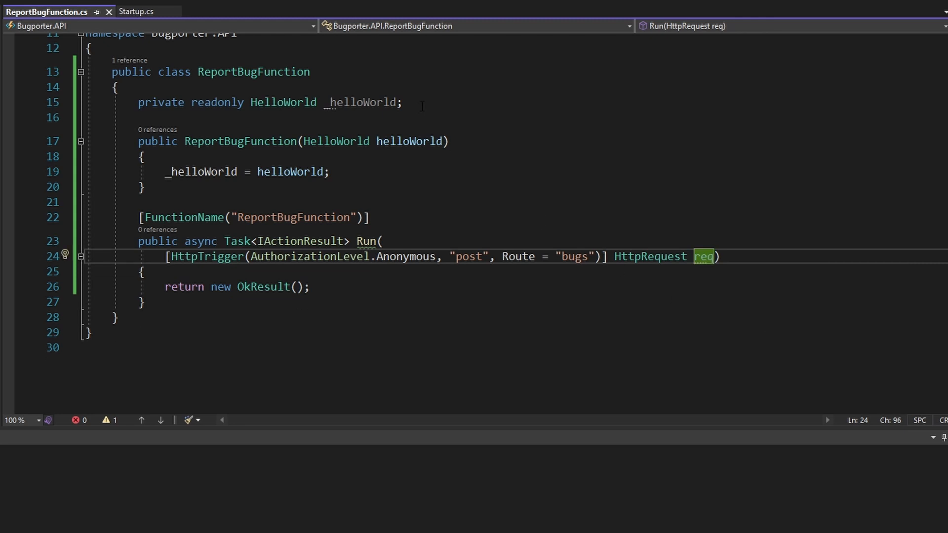
left_click_drag(422, 105, 250, 103)
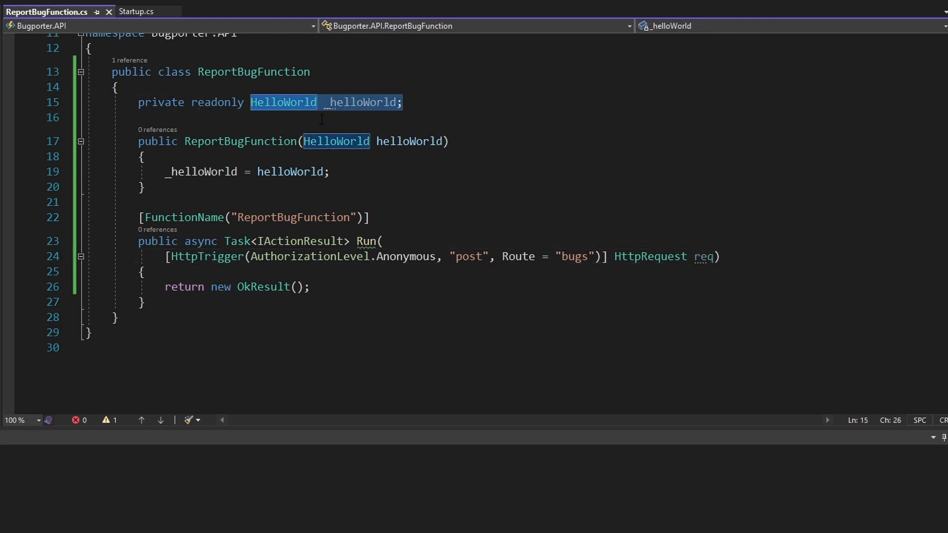
Delete the HelloWorld field and constructor from ReportBugFunction
left_click_drag(148, 187, 74, 102)
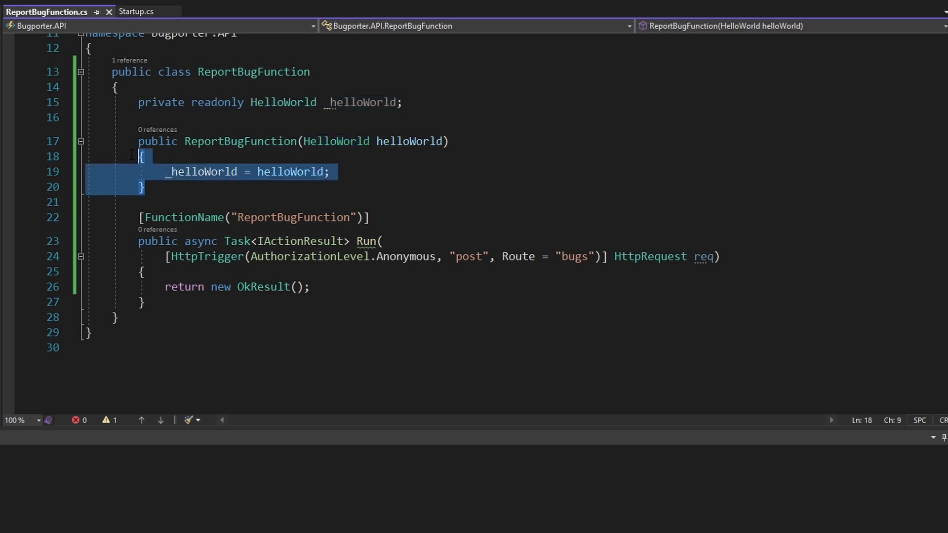
key("Delete")
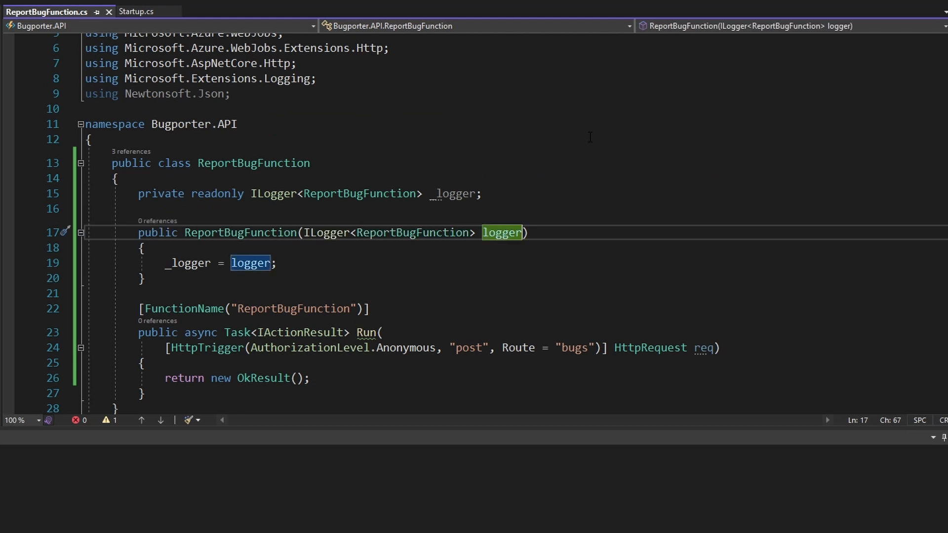
key("ctrl+Tab")
Remove the HelloWorld class and its AddSingleton registration from Startup.cs, save and run with F5
key("shift+Up")
key("shift+Up")
key("shift+Up")
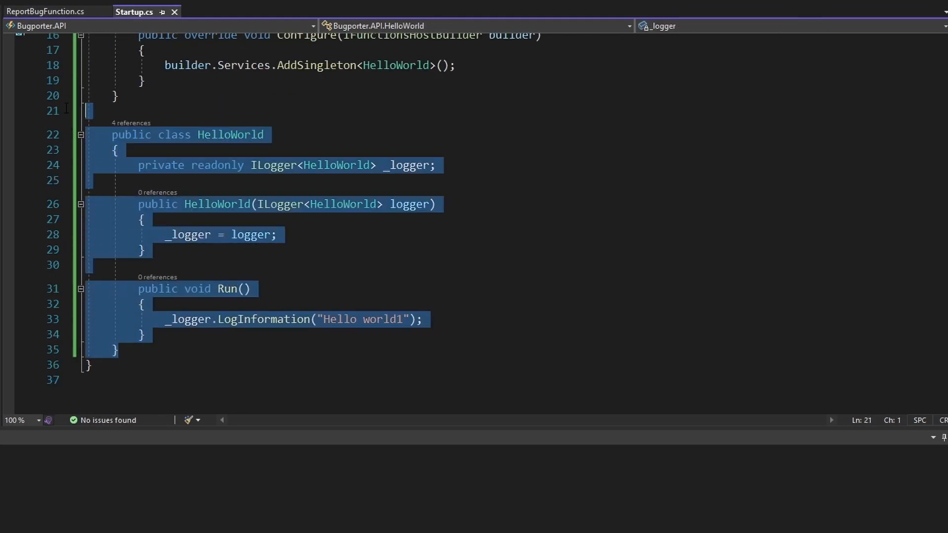
key("Delete")
key("BackSpace")
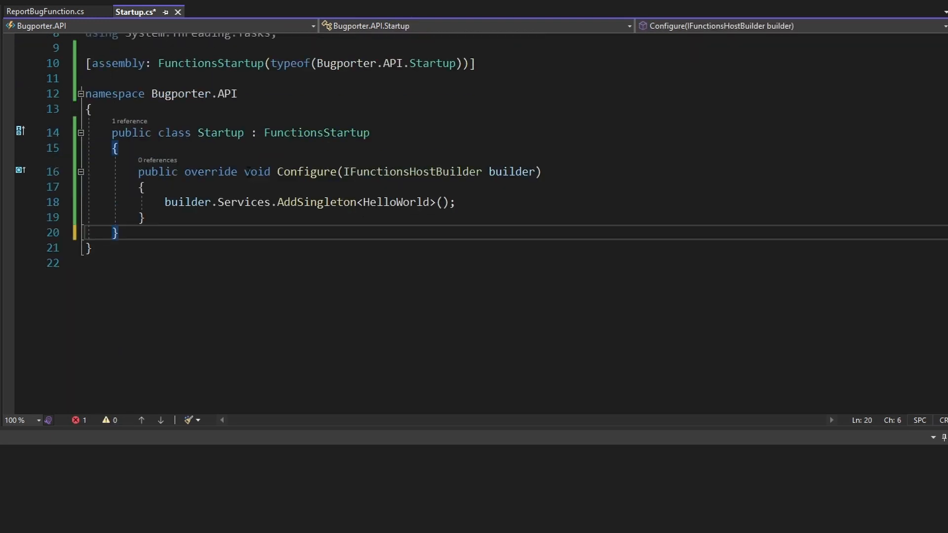
left_click_drag(457, 202, 161, 200)
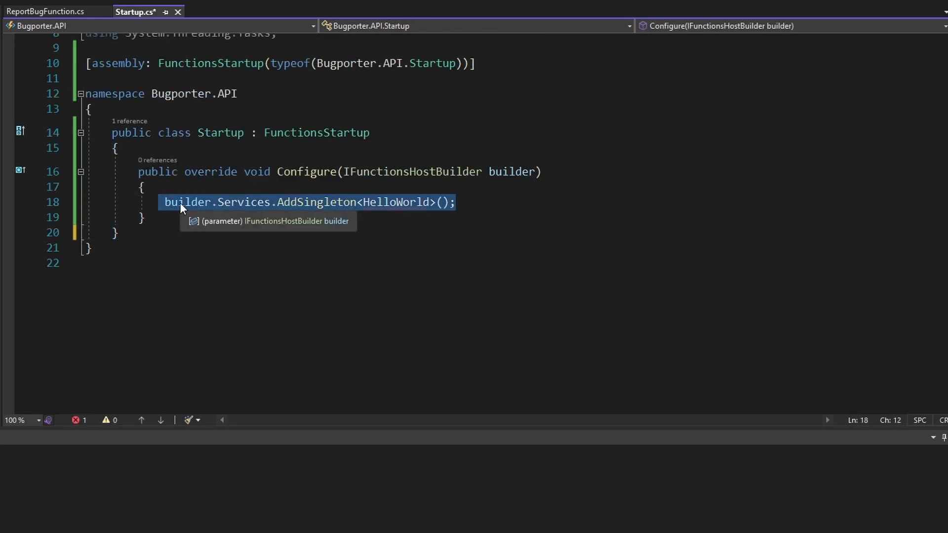
key("Delete")
key("ctrl+s")
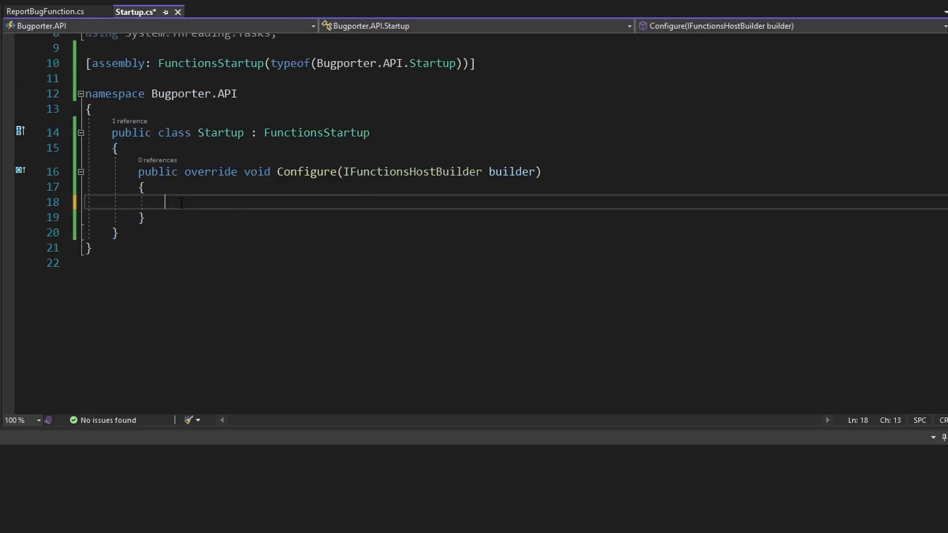
key("F5")
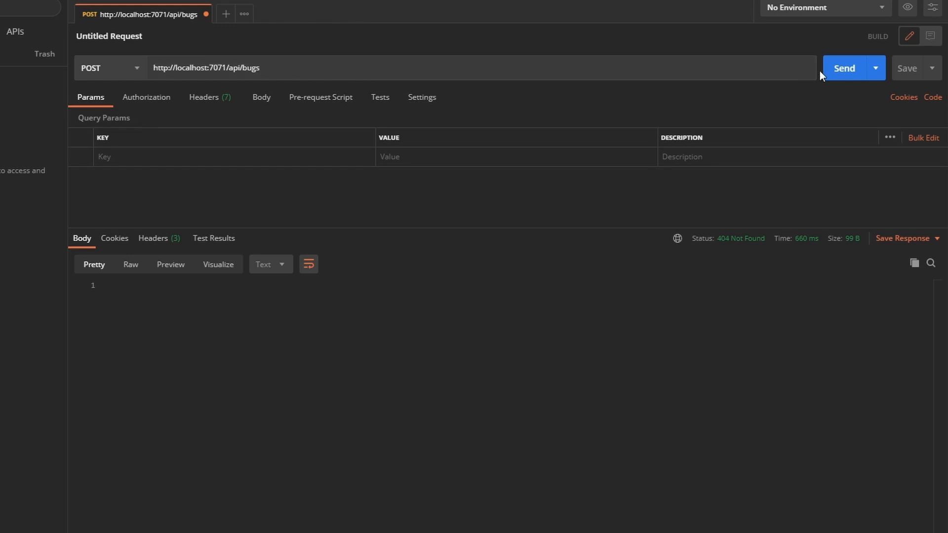
Send POST localhost:7071/api/bugs for a 200 OK, then move BGP-2 to Done in Jira
left_click(844, 68)
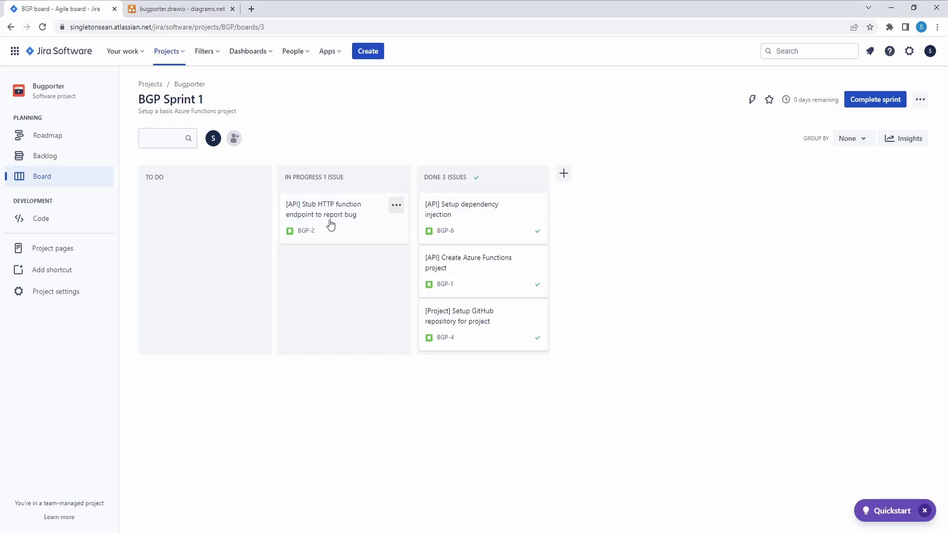
left_click_drag(328, 212, 452, 210)
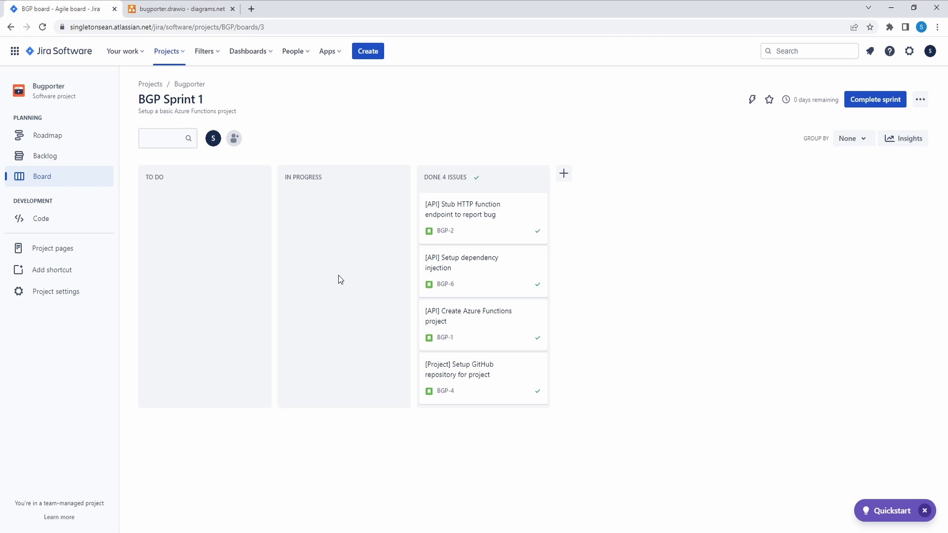
Complete BGP Sprint 1 and confirm, leaving an empty BGP Sprint 2 in the backlog
left_click(875, 100)
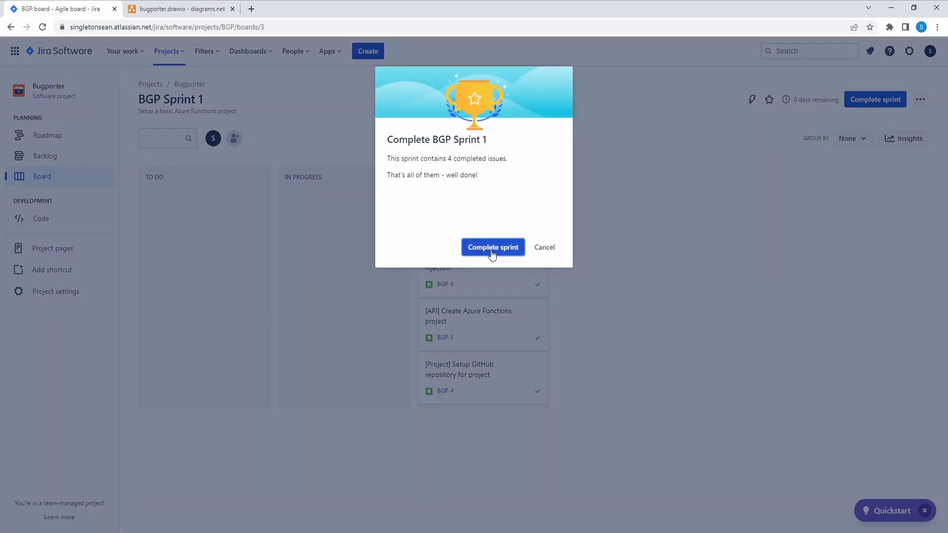
left_click(492, 247)
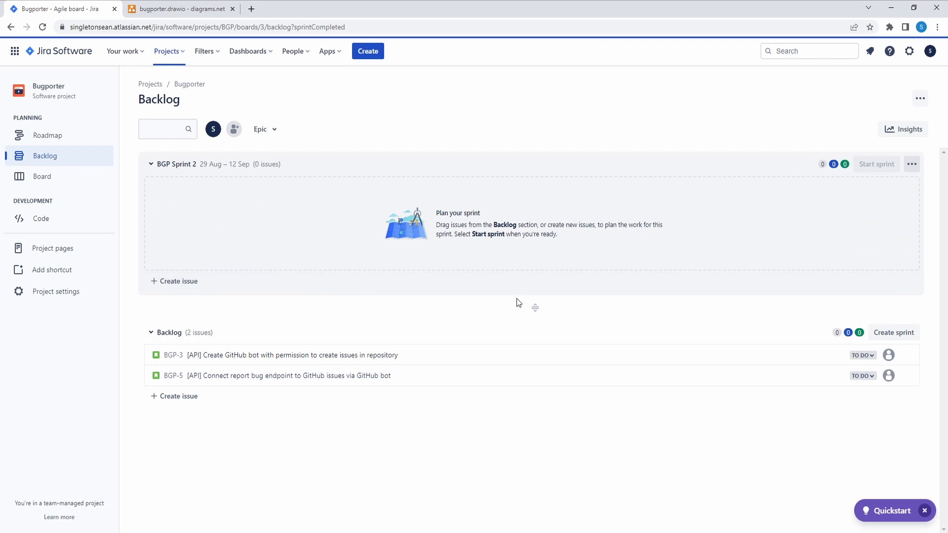